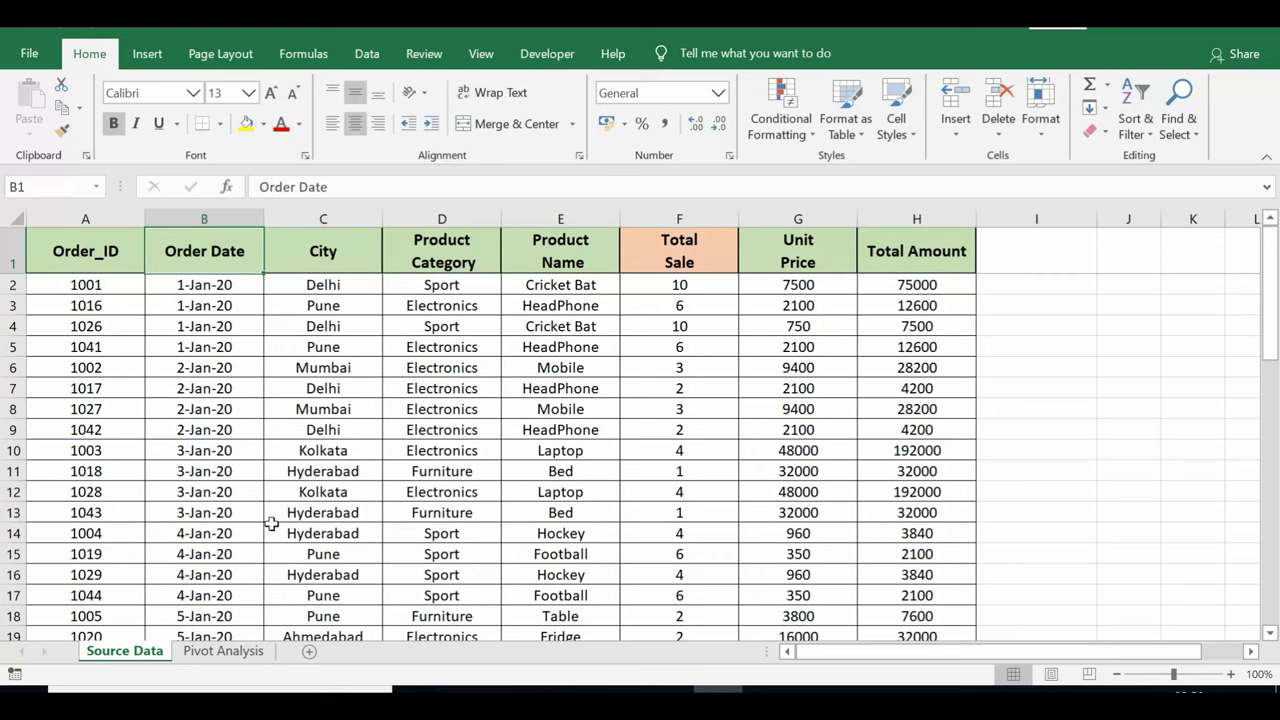
- Review the Source Data columns Order_ID through Total Amount, then view the Pivot Analysis sheet
click(88, 212)
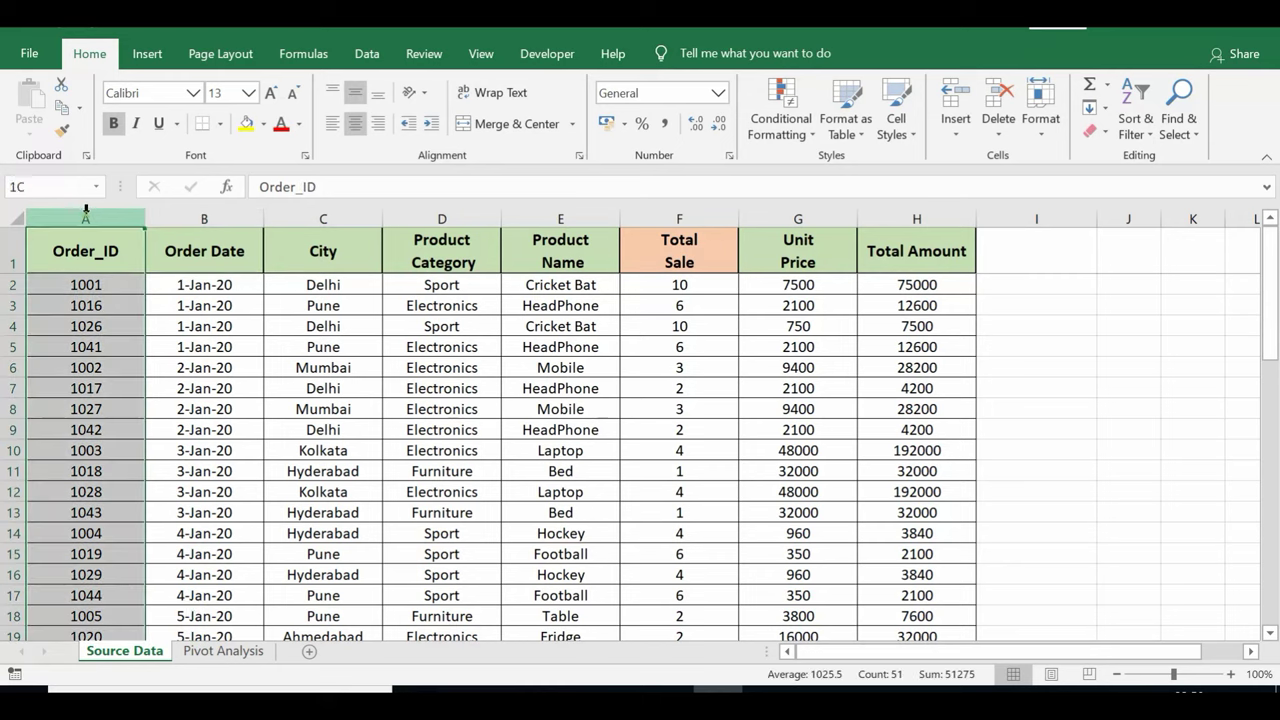
click(206, 213)
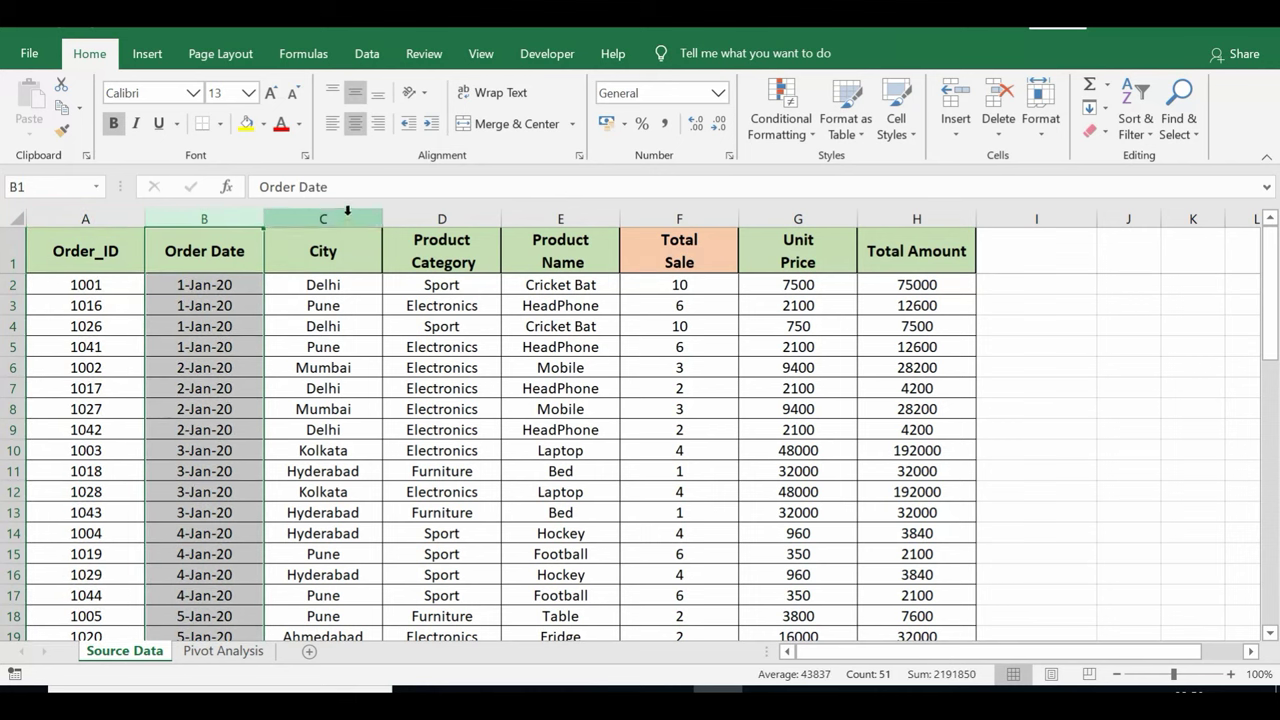
click(335, 215)
click(438, 215)
click(583, 210)
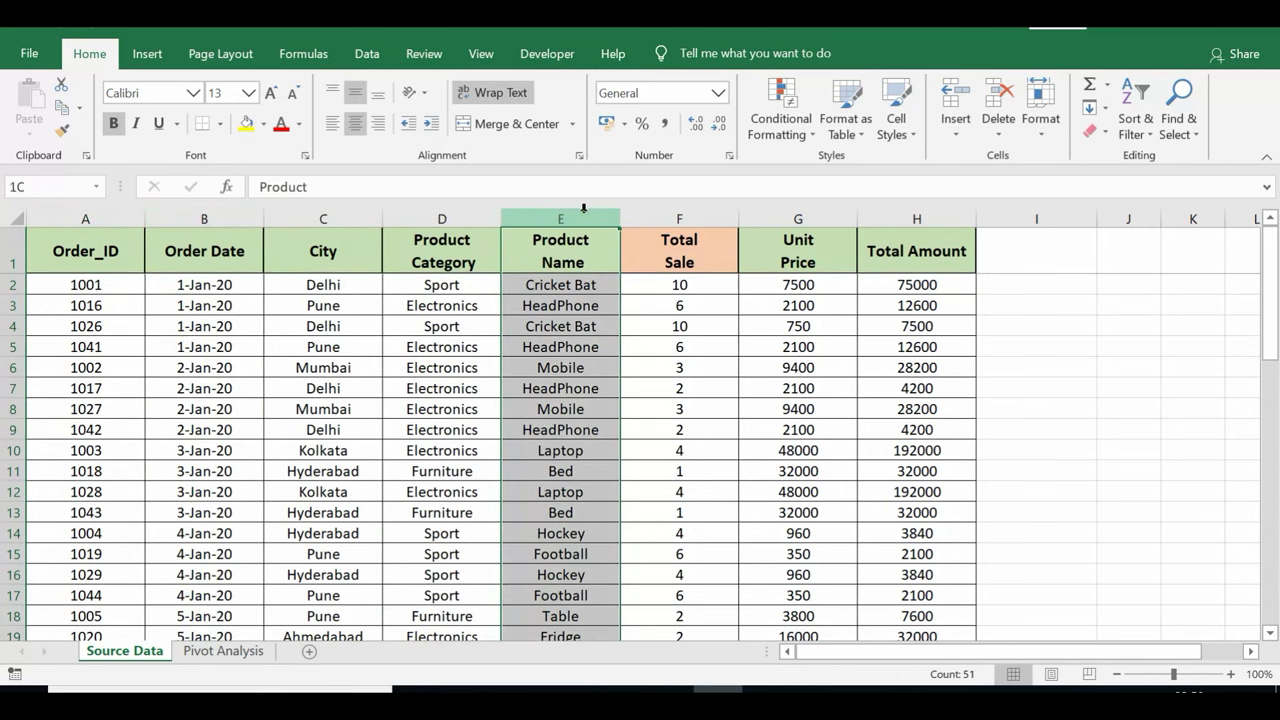
click(682, 207)
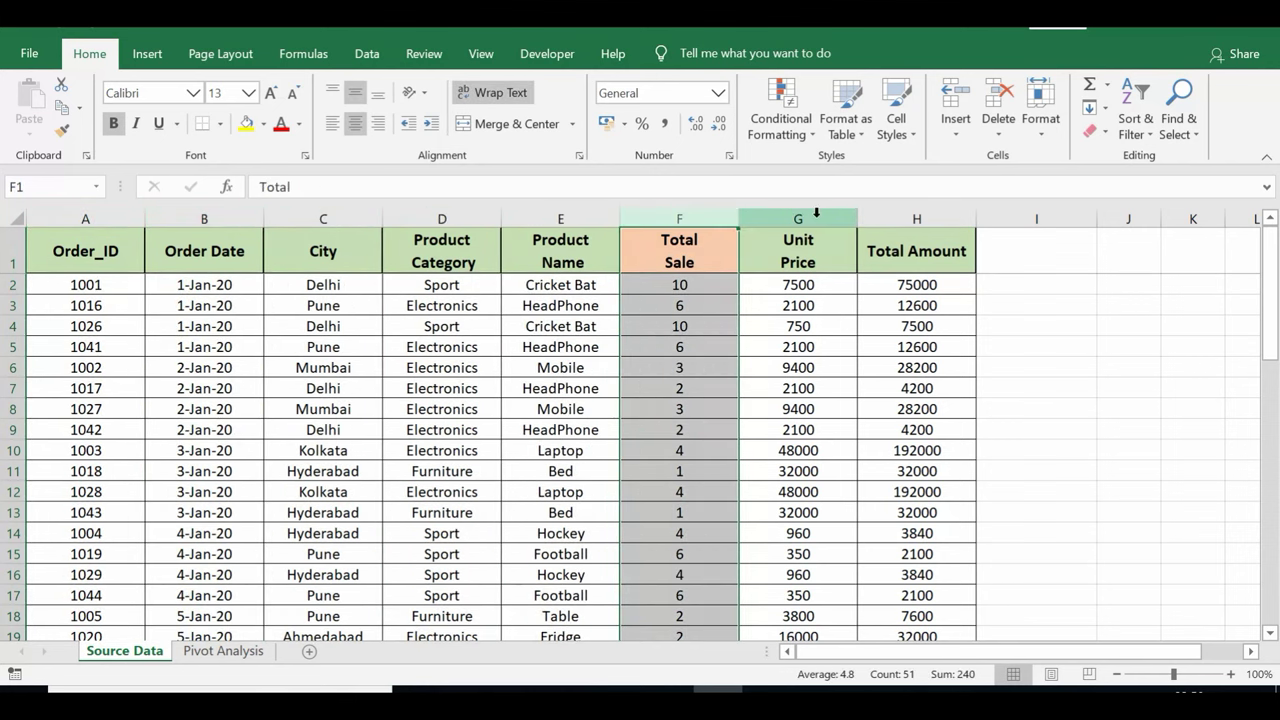
click(816, 212)
click(891, 213)
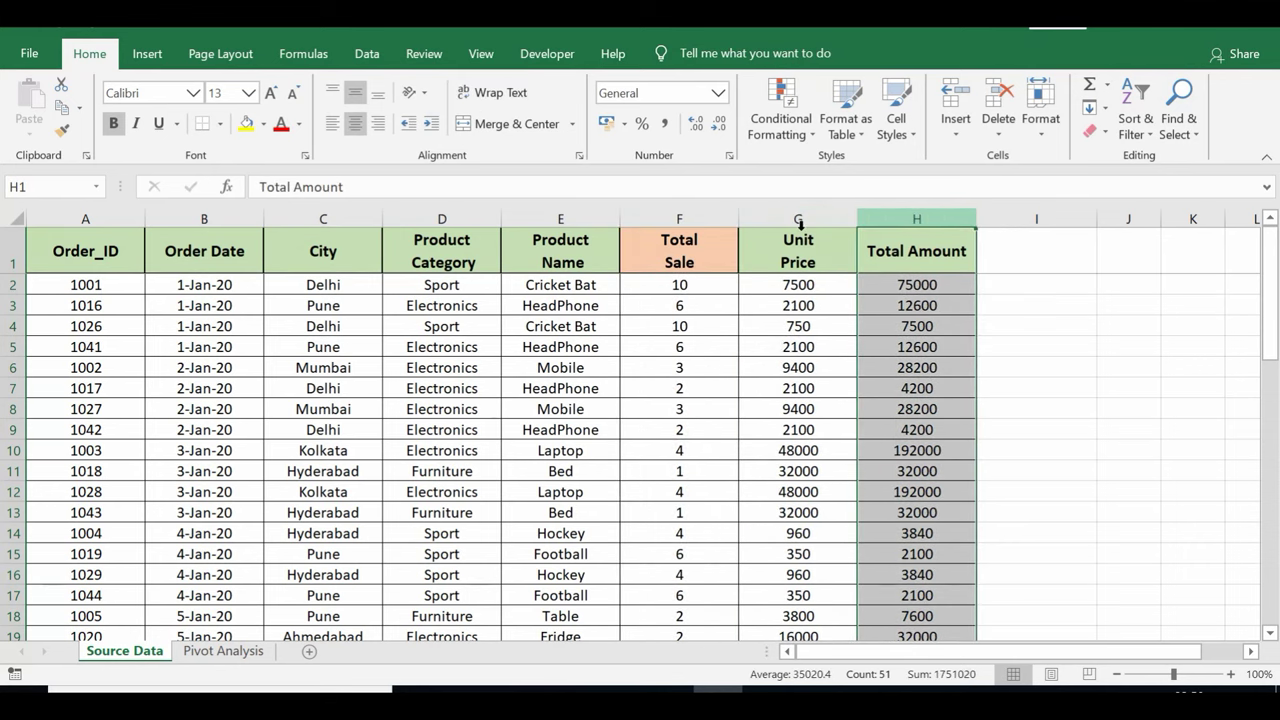
click(220, 651)
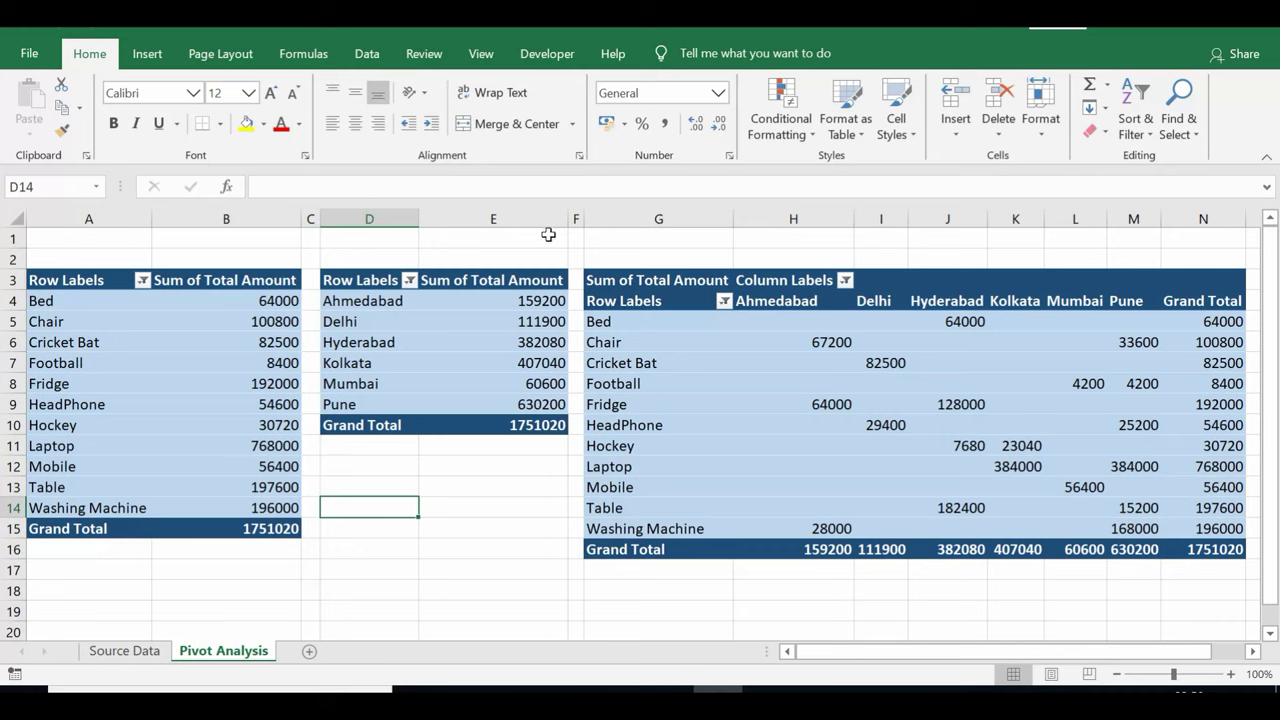
- Check cells G1 and A1 on Pivot Analysis, return to Source Data and open the VBA editor
click(680, 237)
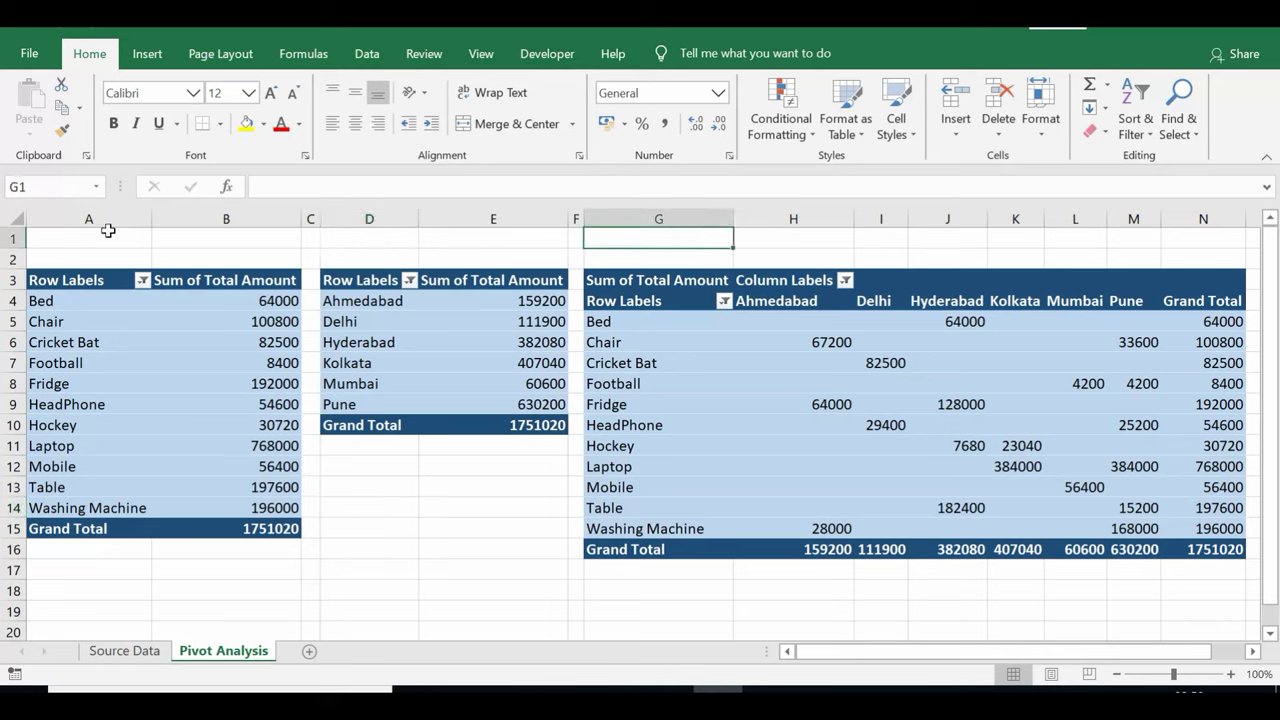
click(107, 234)
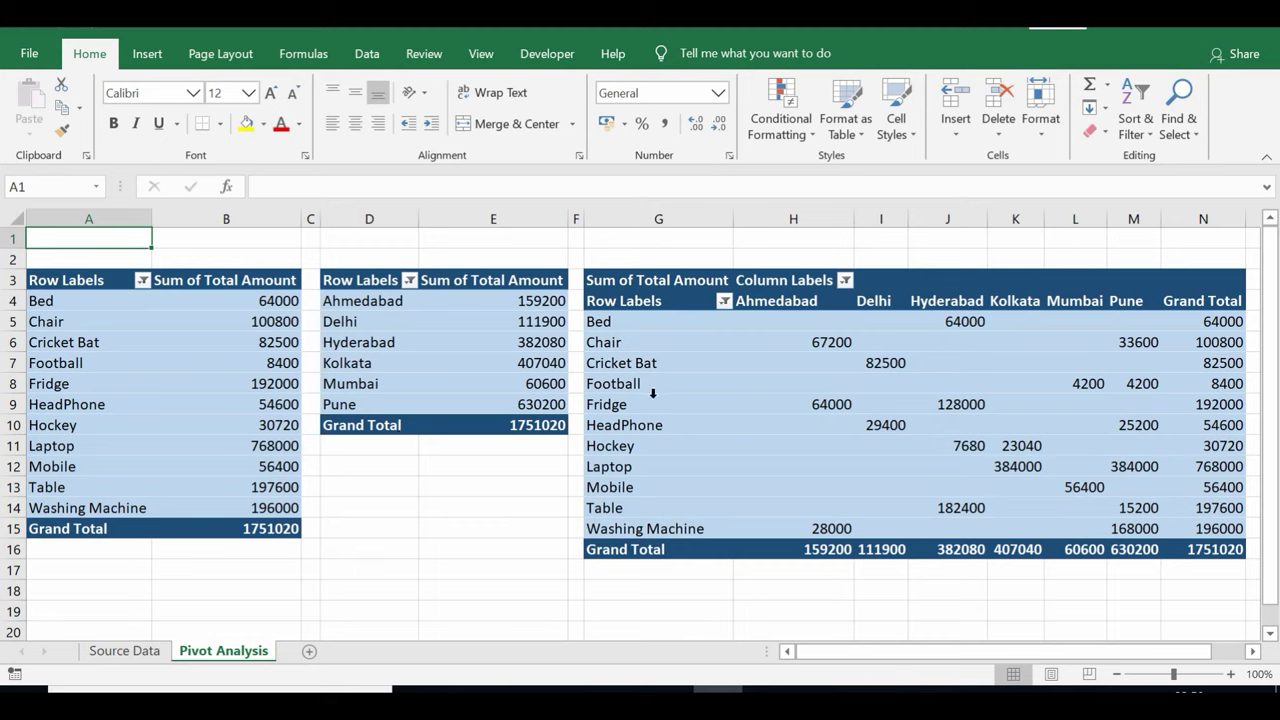
click(146, 653)
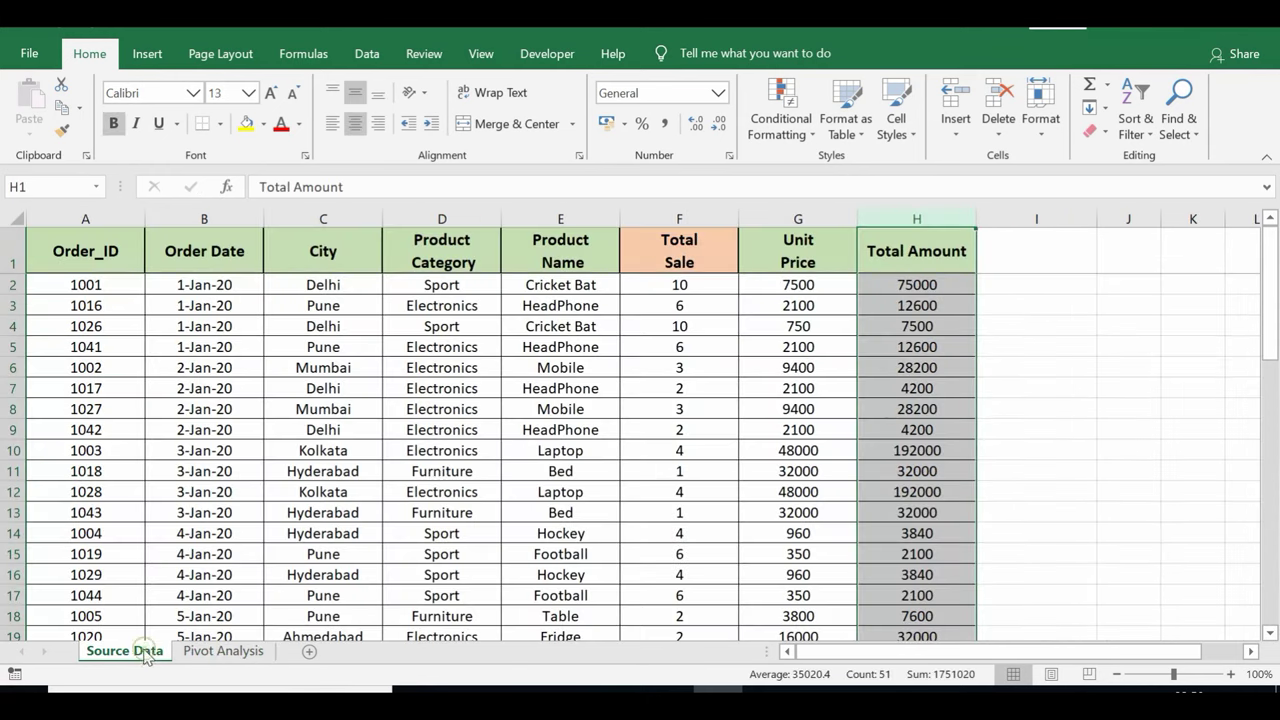
click(552, 330)
click(350, 252)
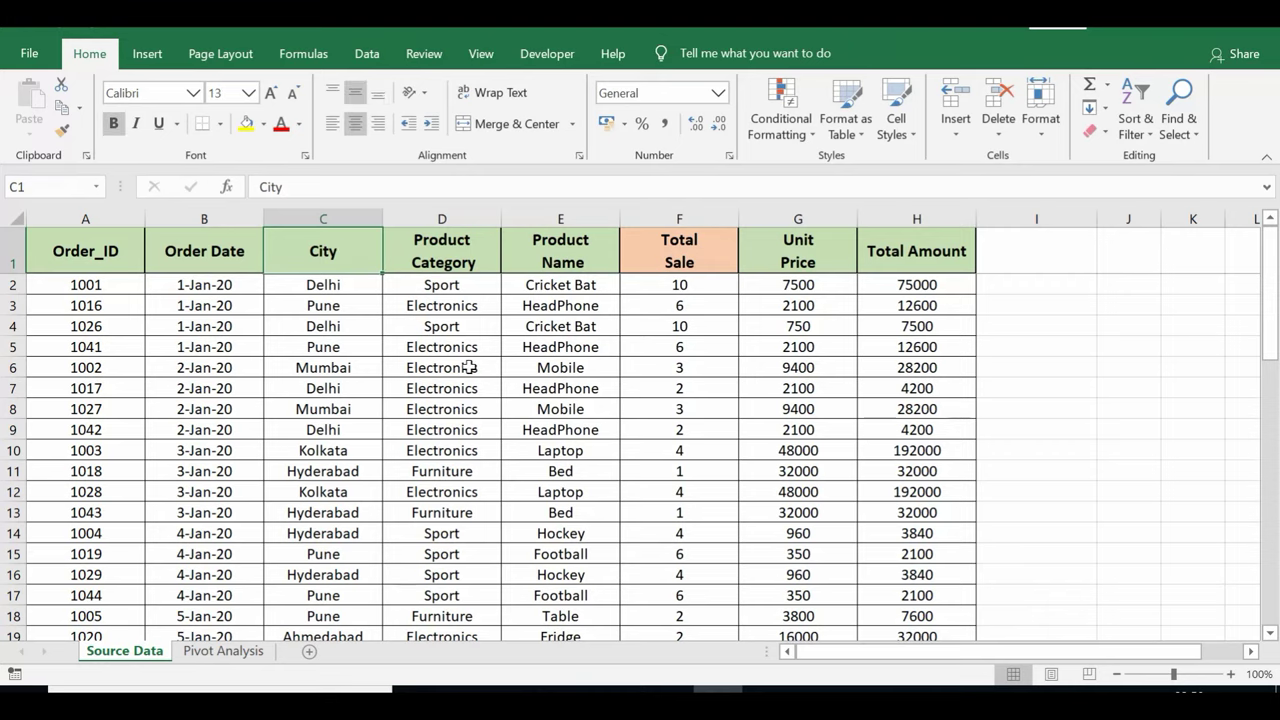
key(alt+F11)
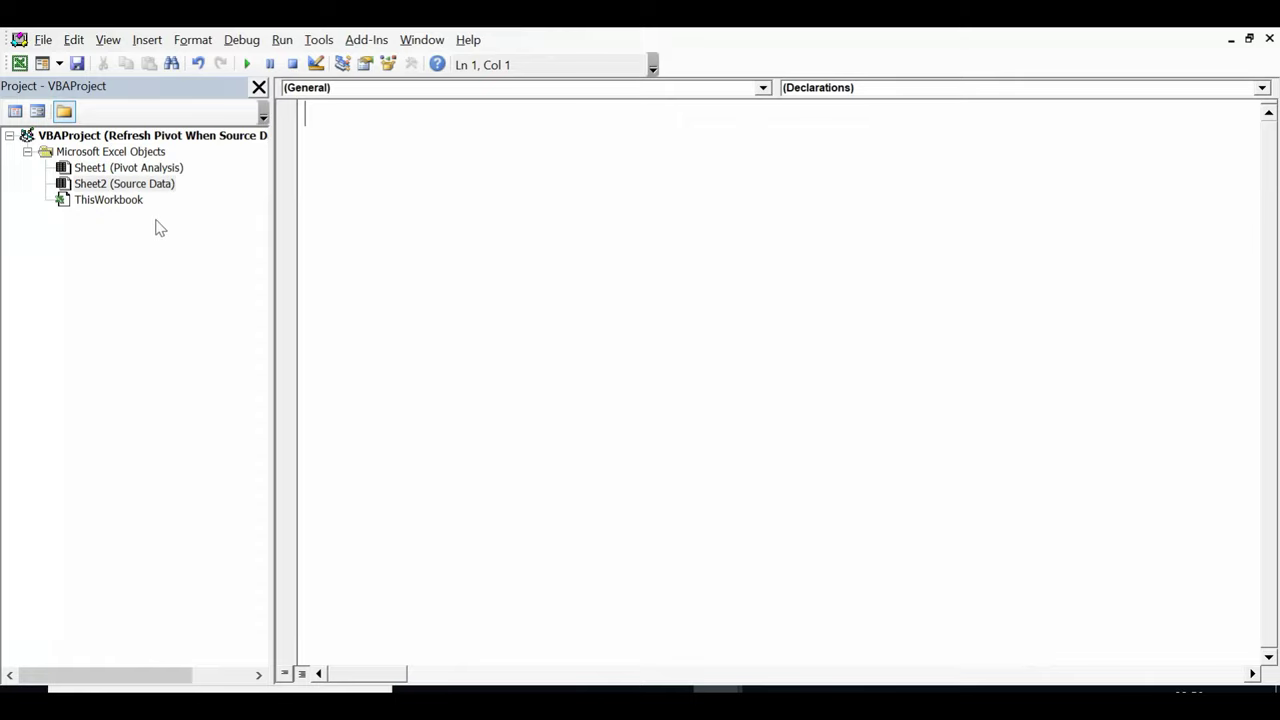
- Open the Source Data sheet's module in the Project Explorer and expand its Object list
click(160, 168)
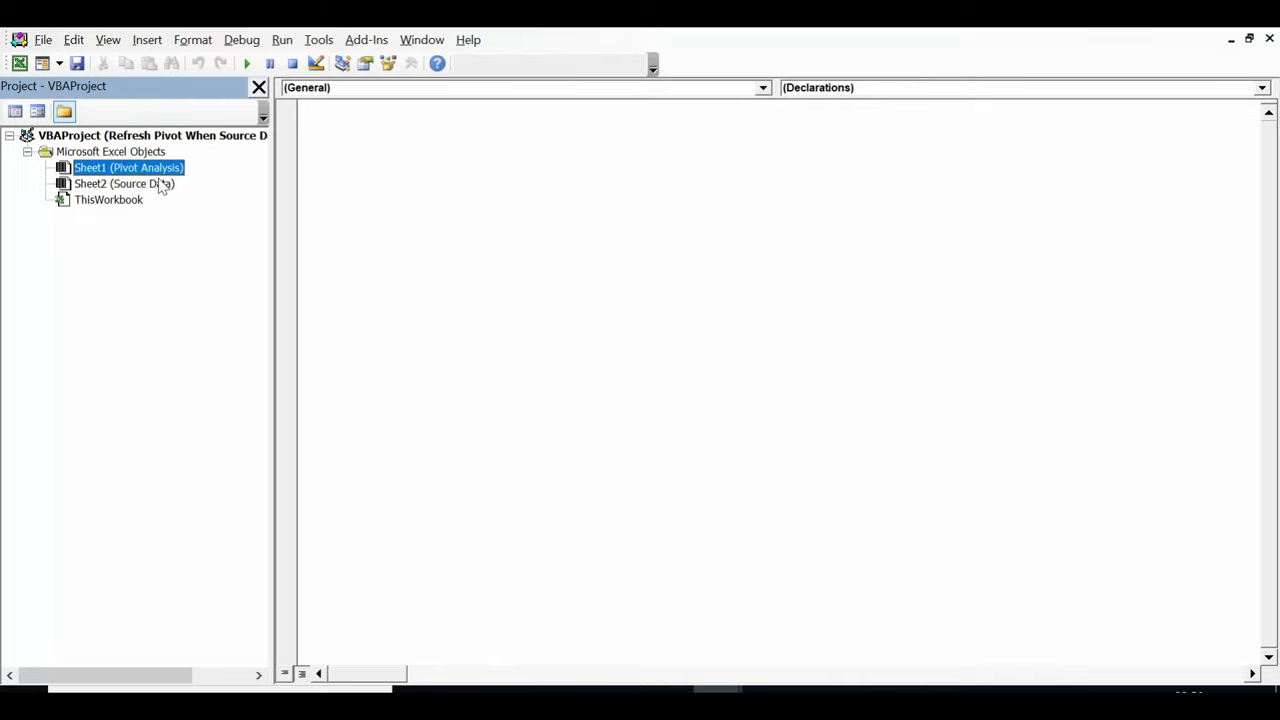
click(164, 184)
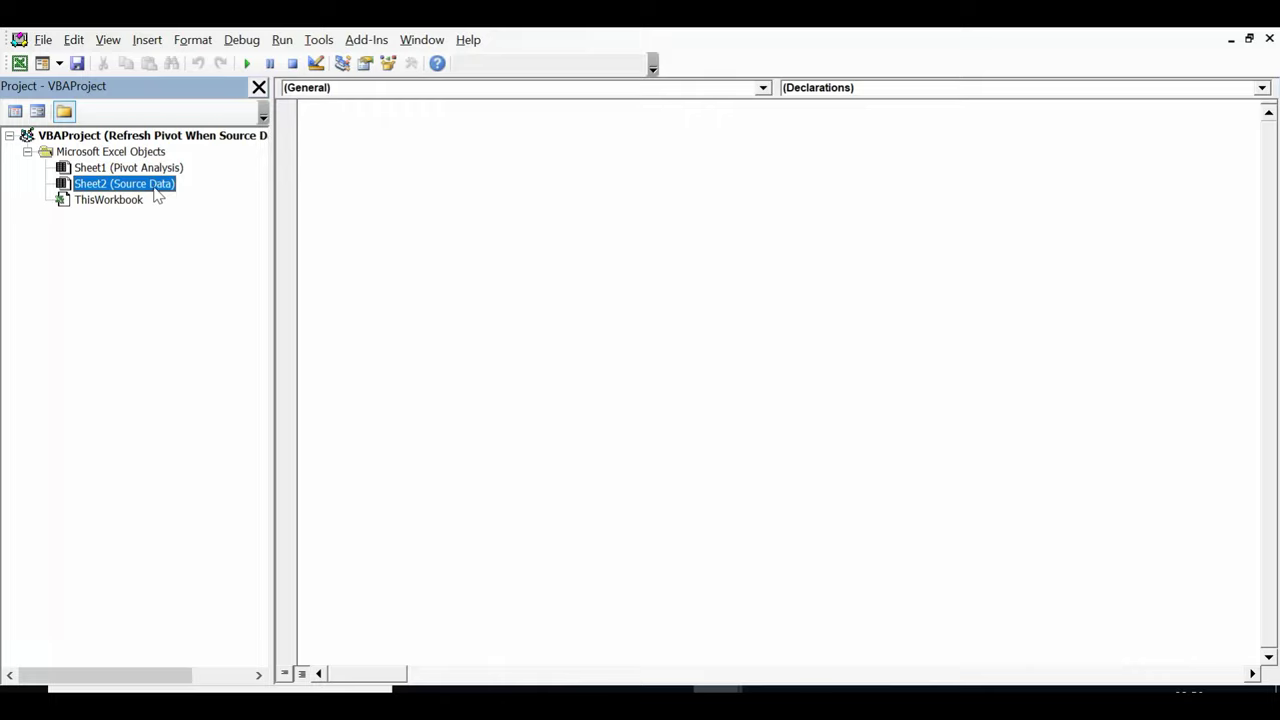
click(763, 89)
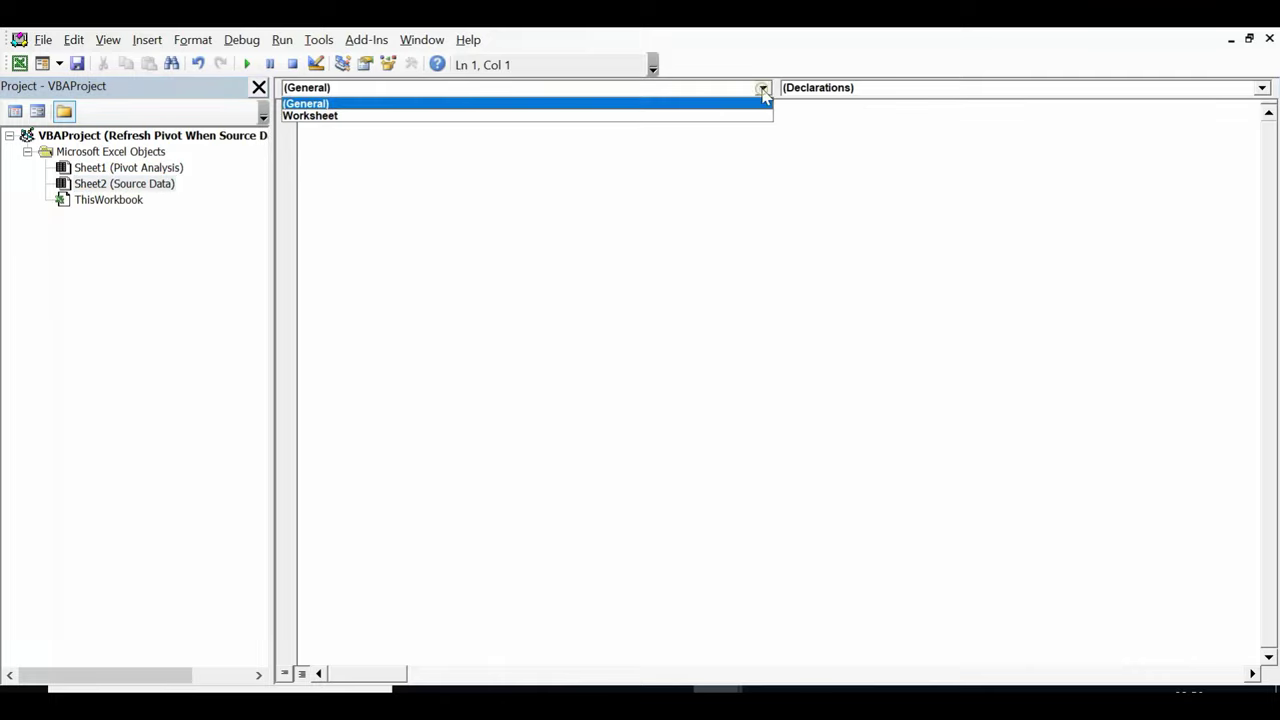
- Add an empty Worksheet_SelectionChange(ByVal Target As Range) procedure to the Source Data module
click(672, 117)
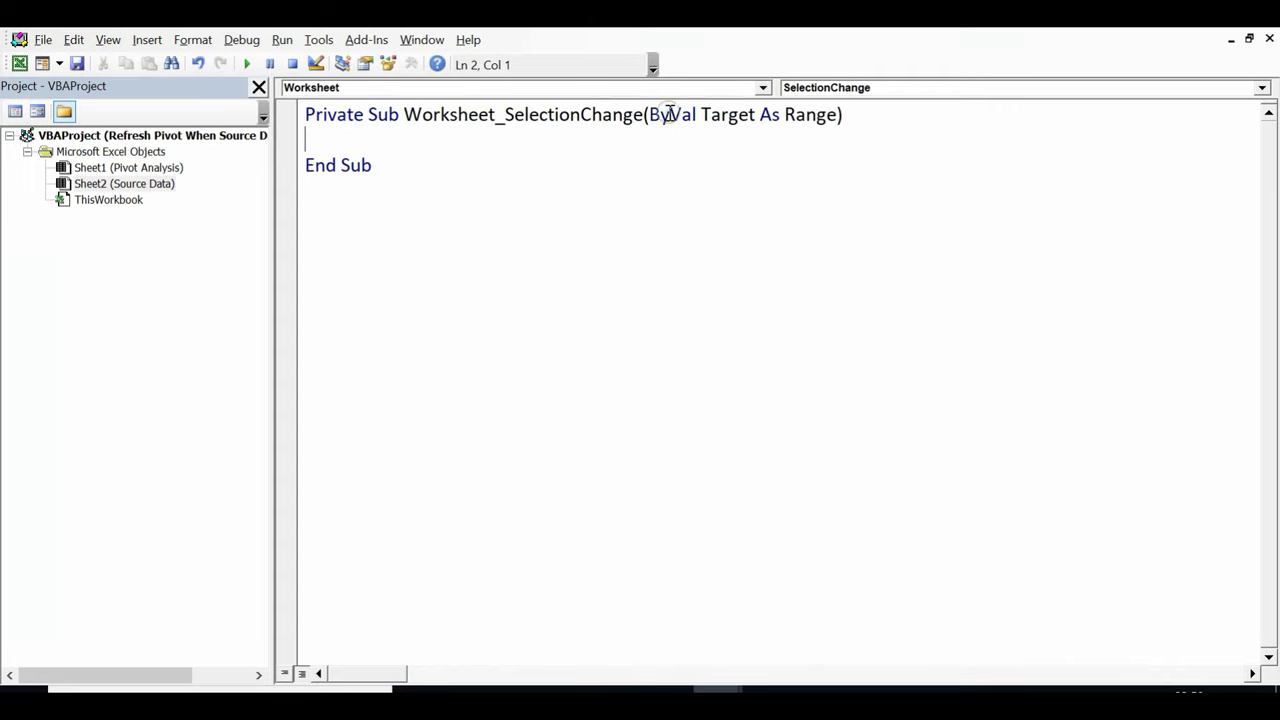
click(406, 114)
drag(410, 115, 672, 124)
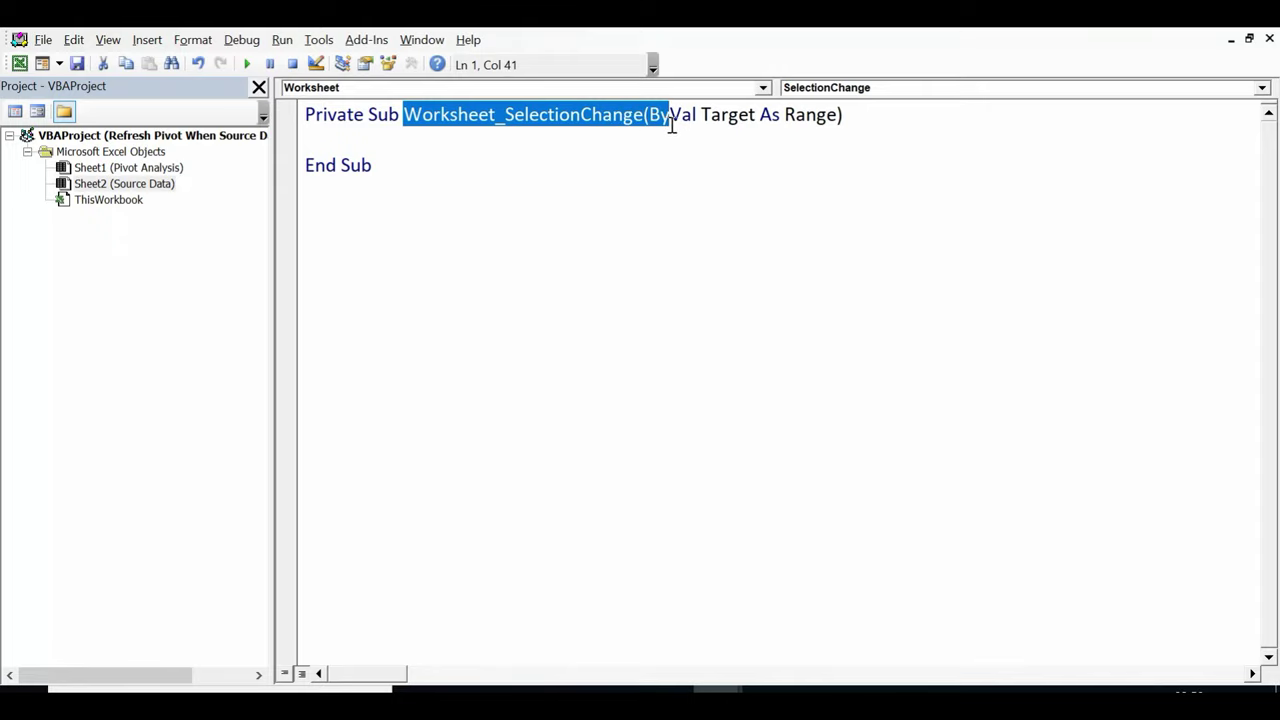
click(886, 117)
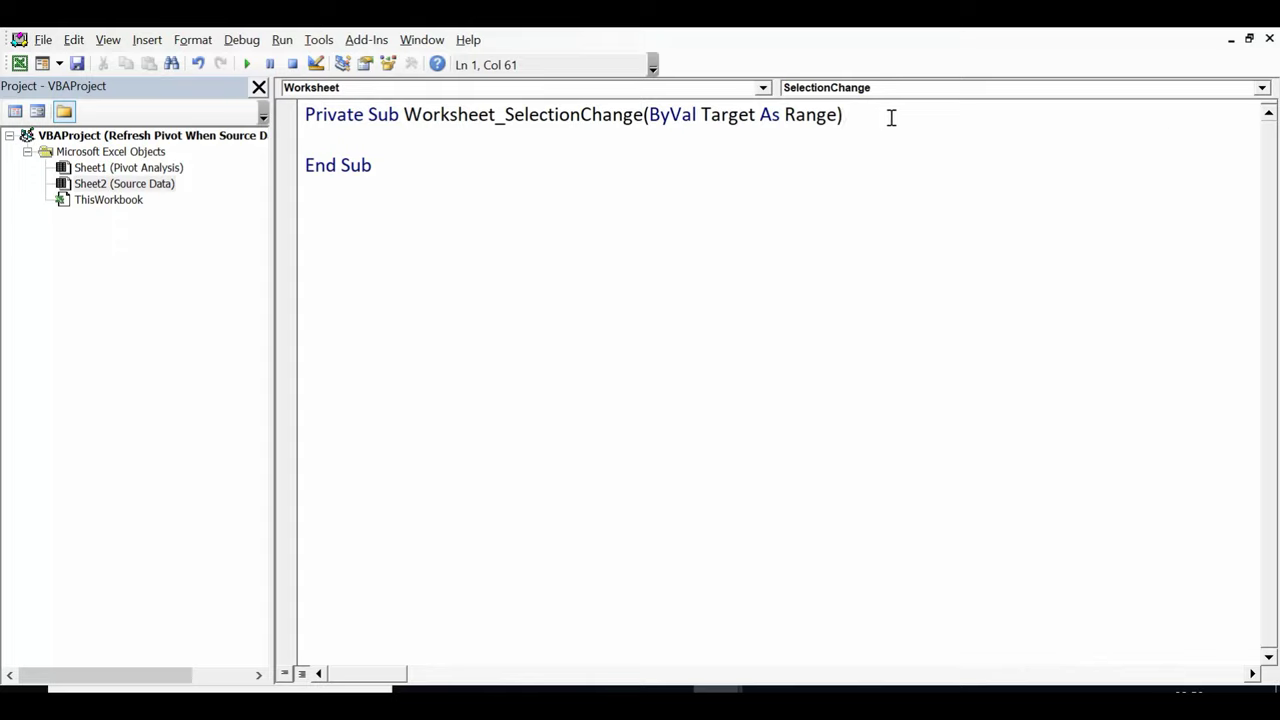
click(1262, 89)
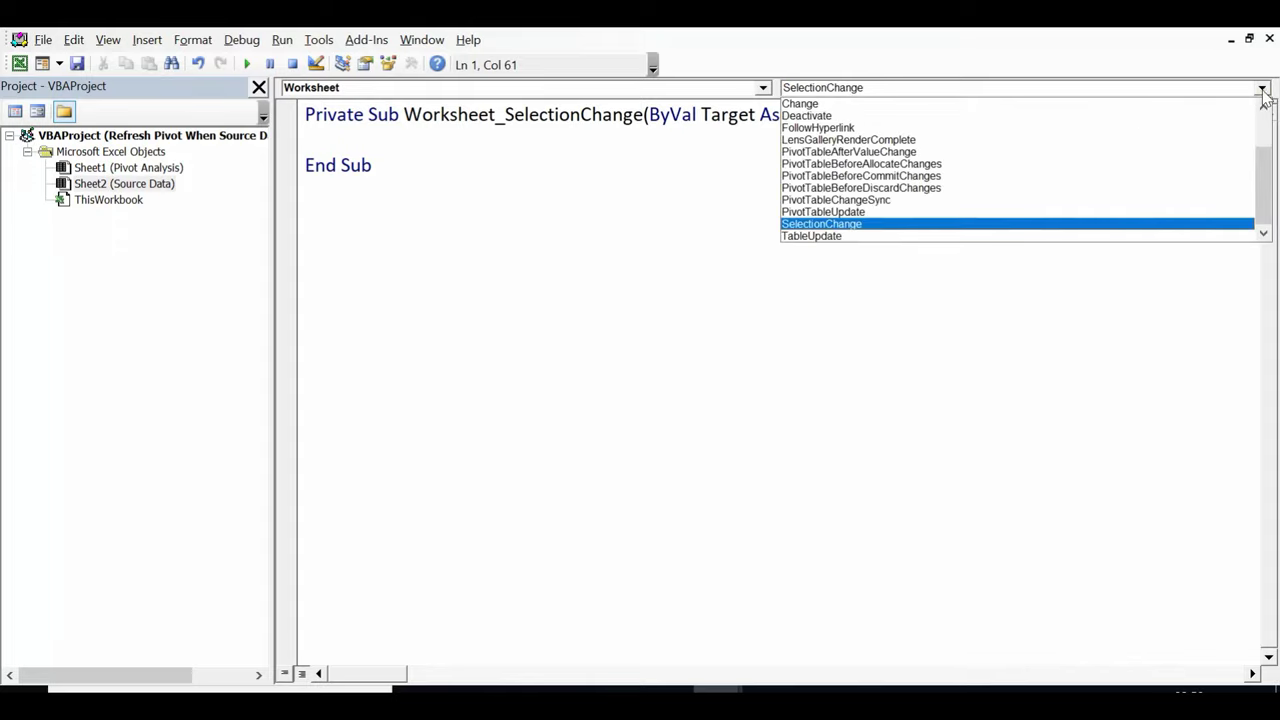
click(494, 157)
click(366, 141)
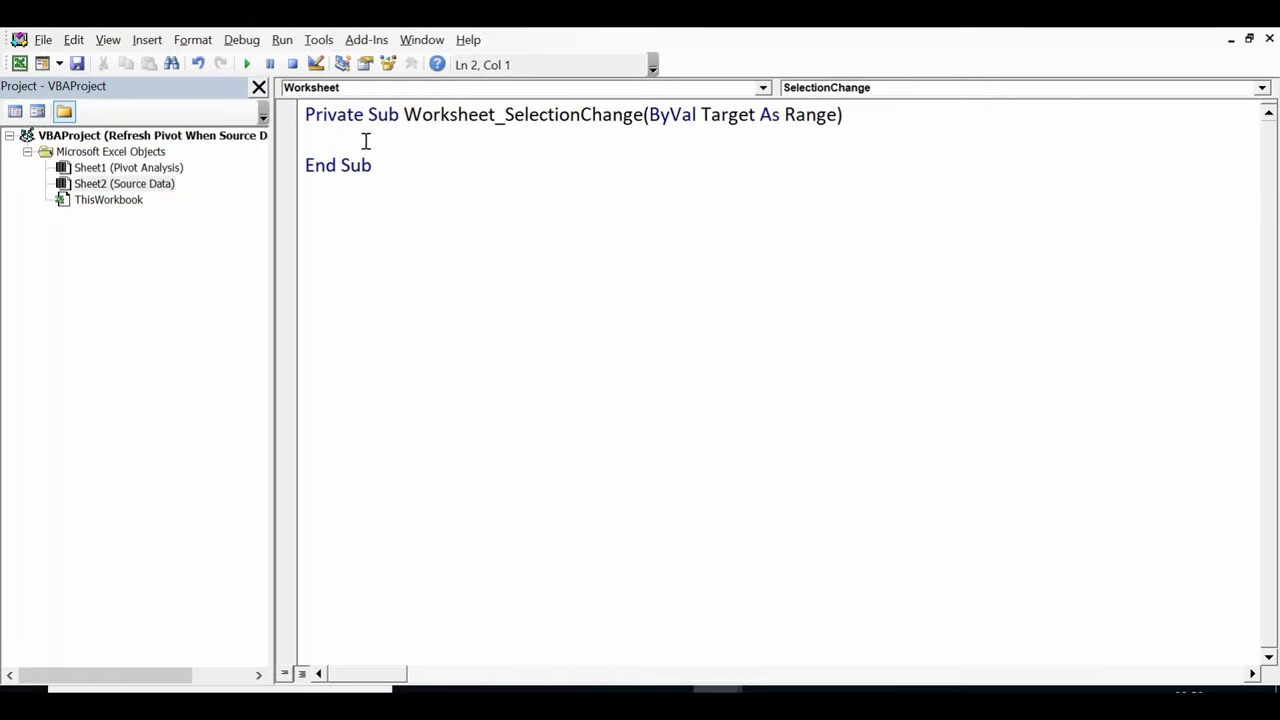
- Write the loop: Dim p As PivotCache, For Each p In ThisWorkbook.PivotCaches, p.Refresh, Next p
text(dim p as piv)
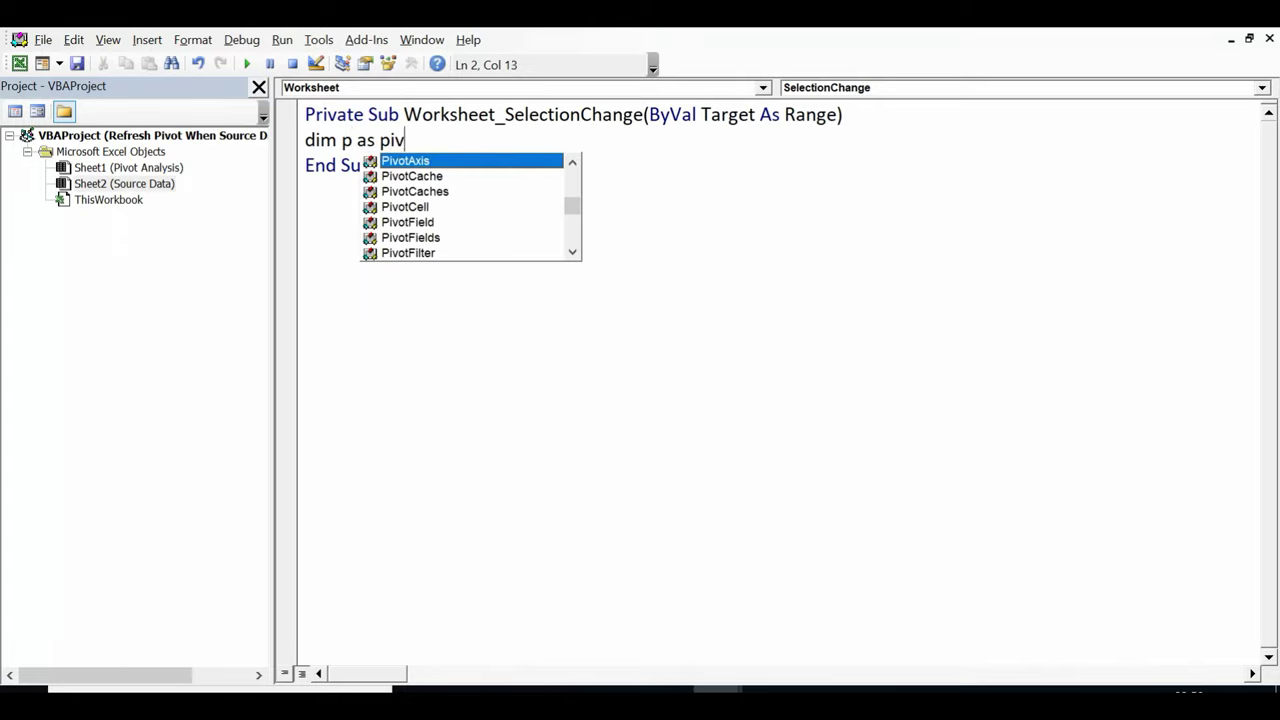
text(otcache)
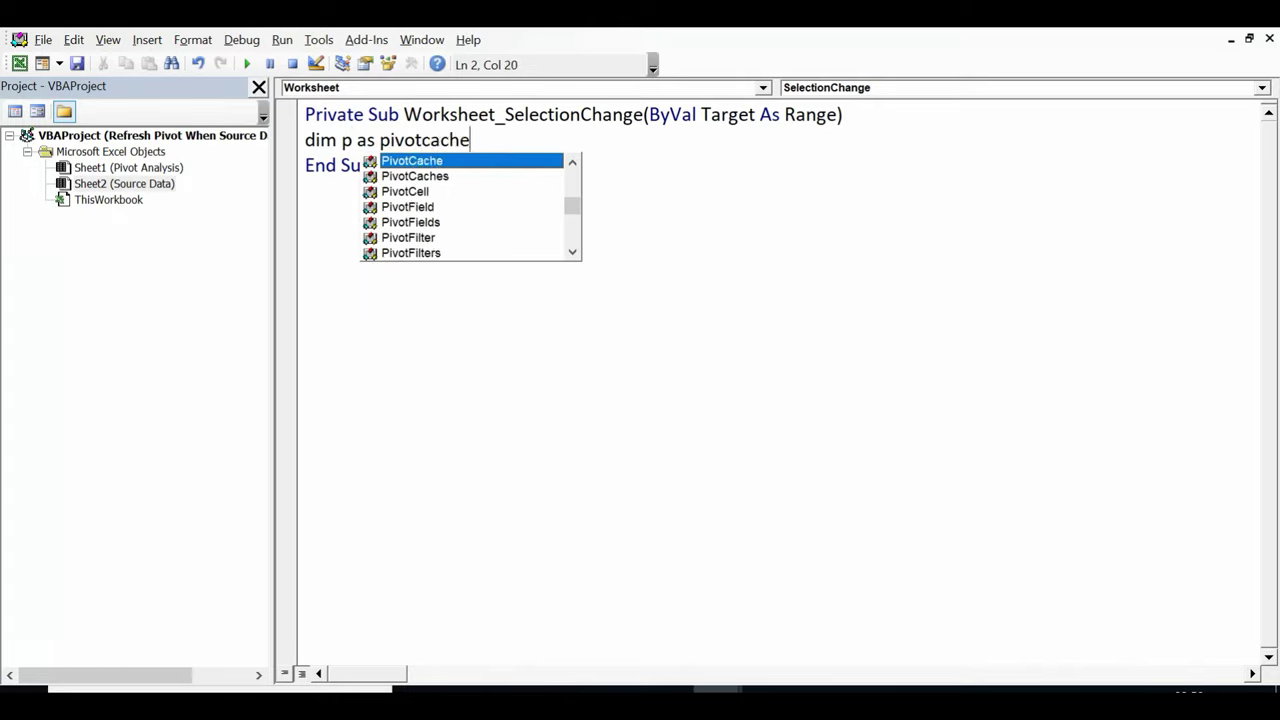
key(Return)
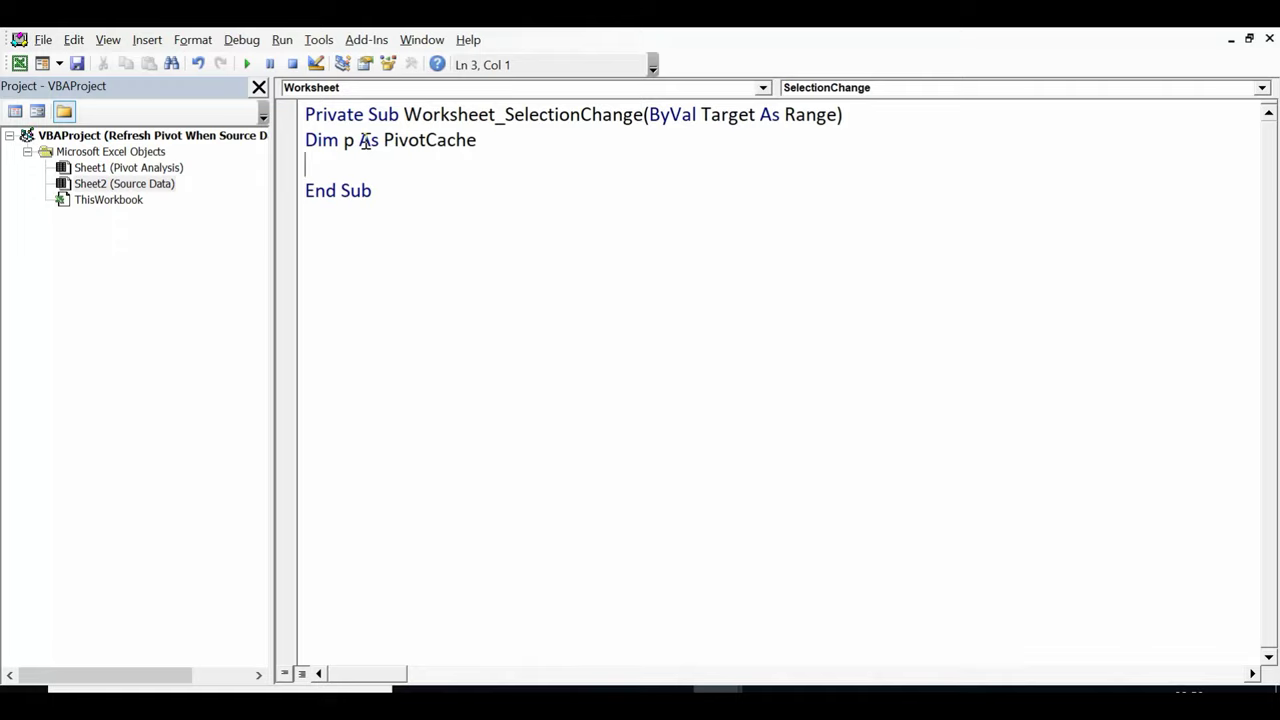
text(for each p in )
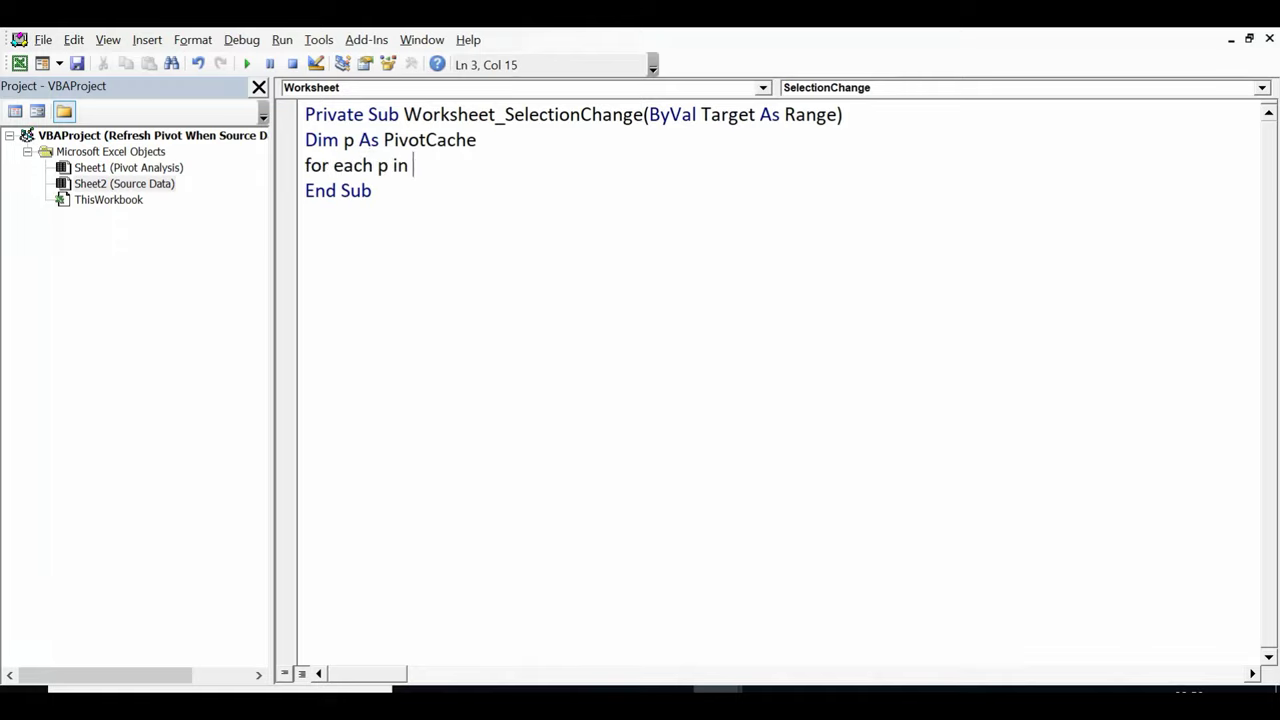
text(thisworkboo)
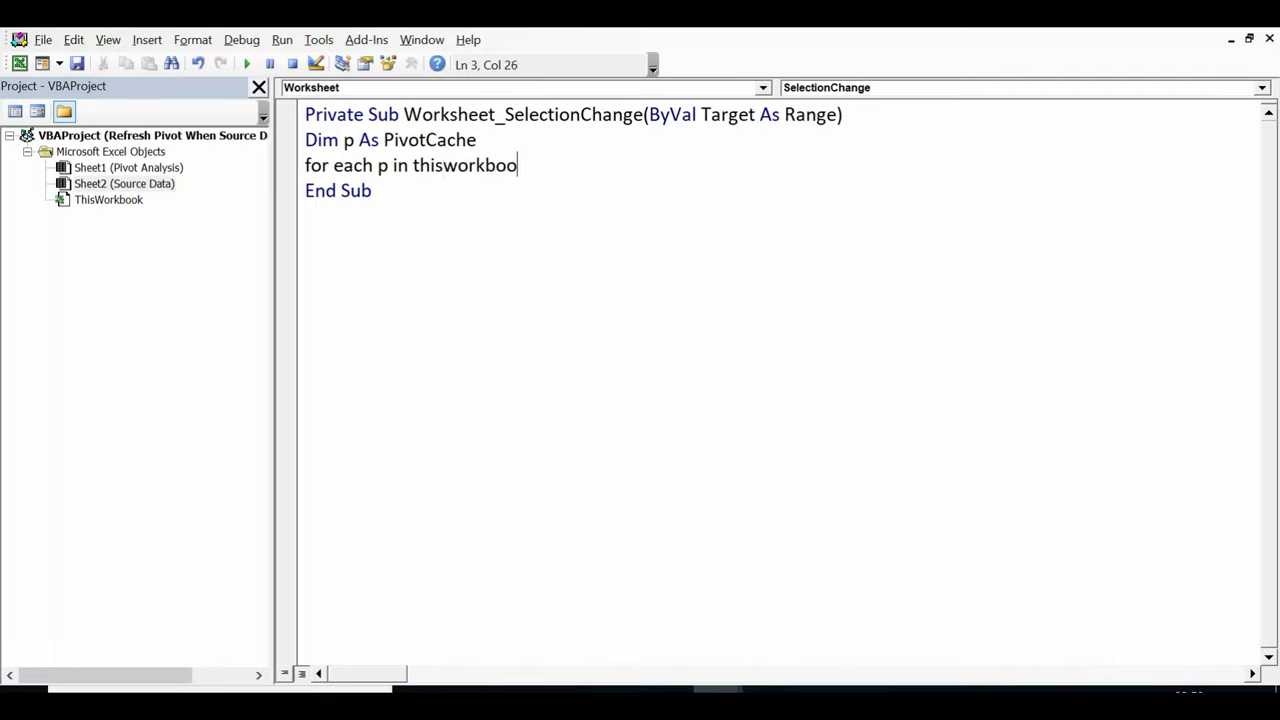
text(k.)
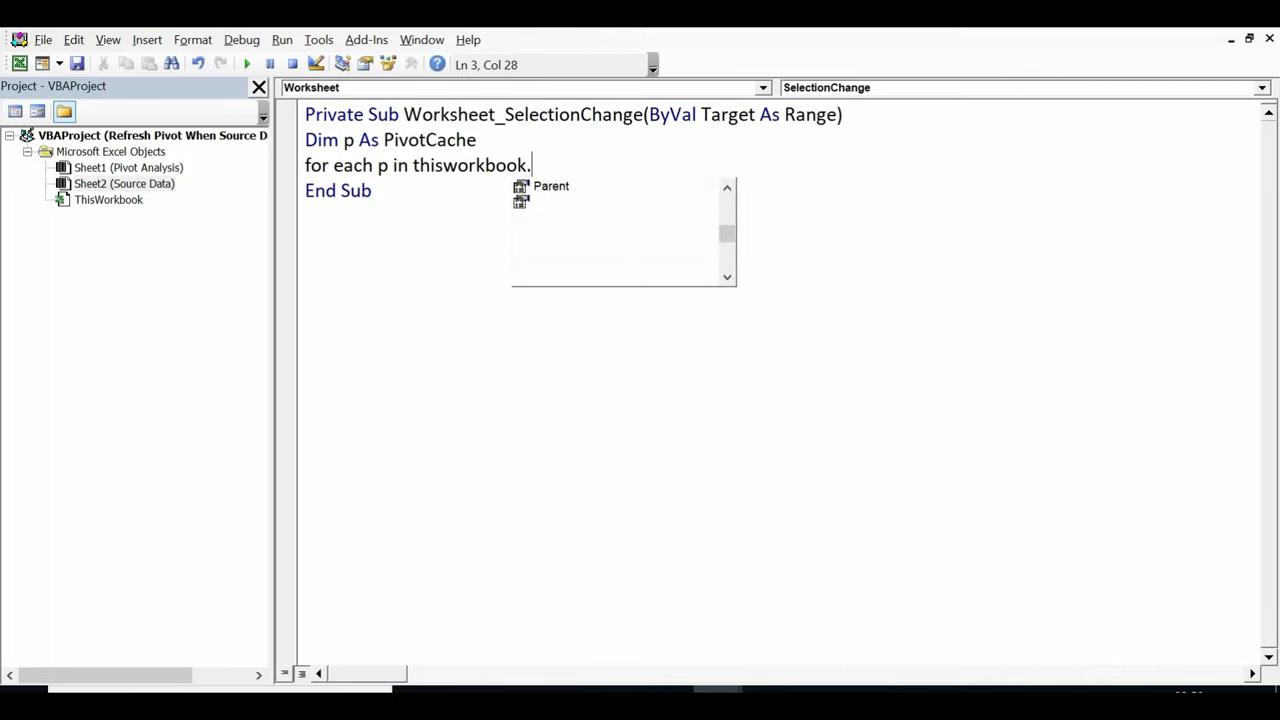
text(pivotcaches)
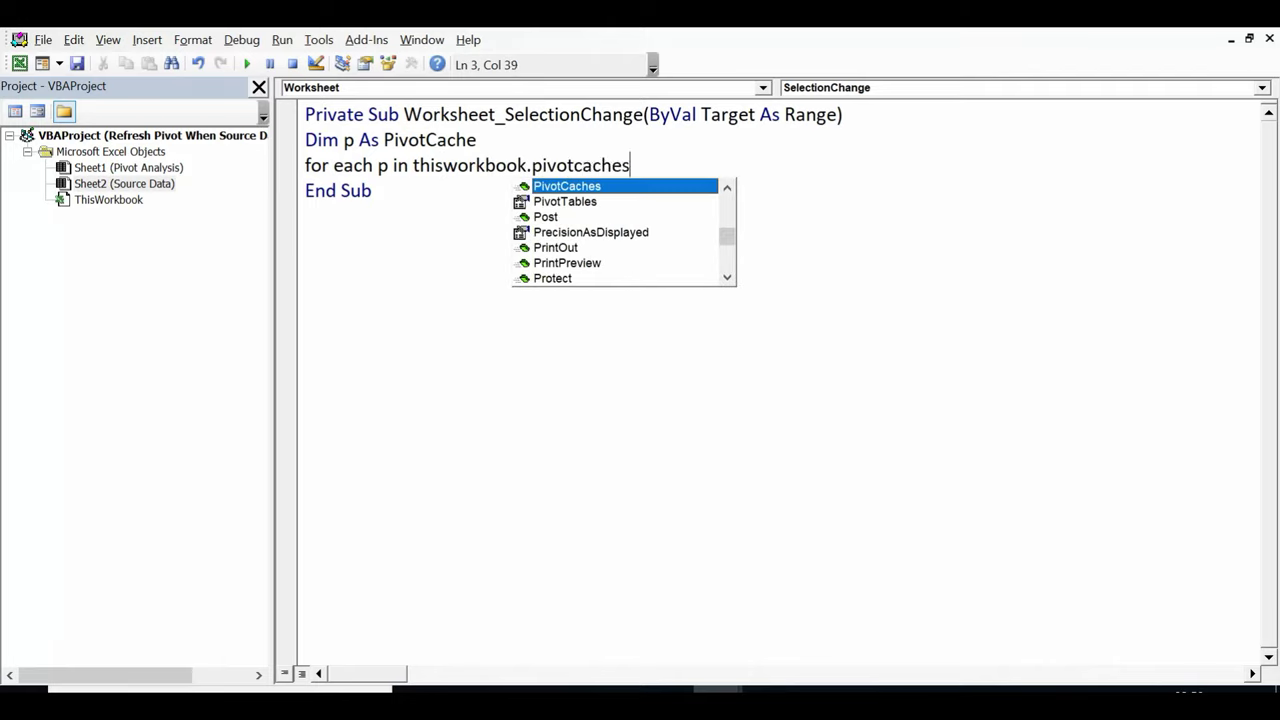
key(Return)
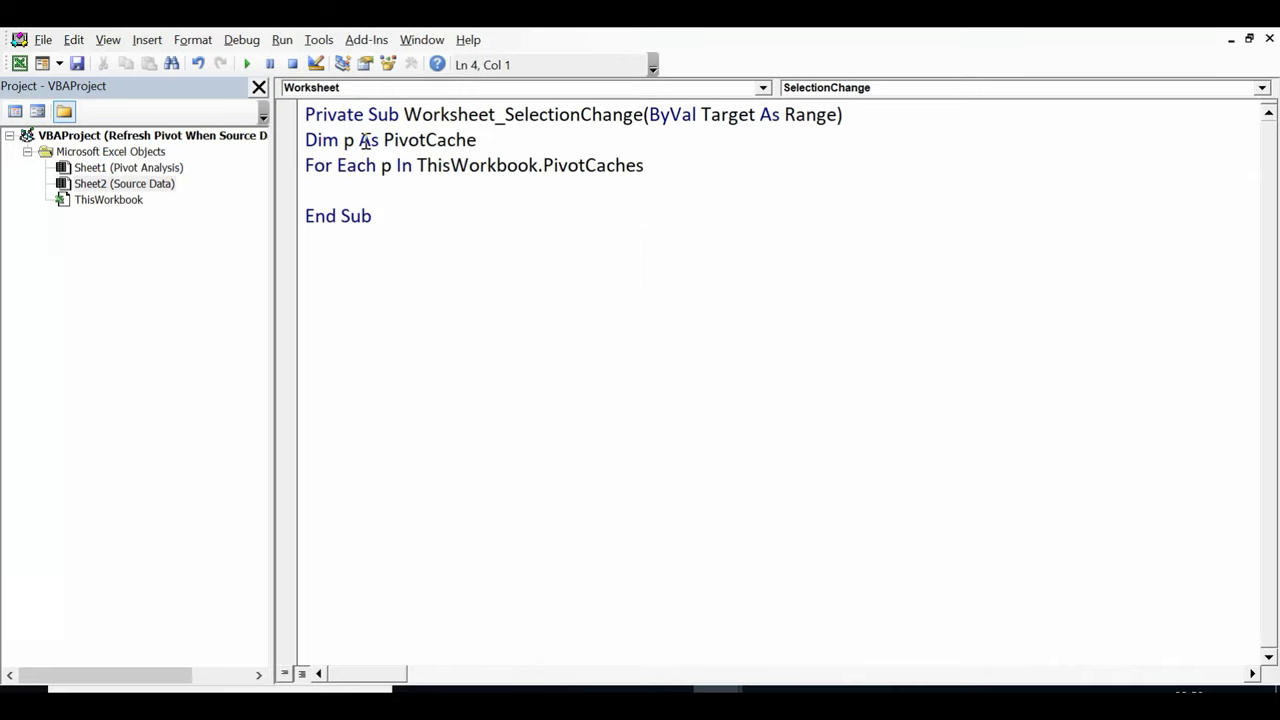
text(p.)
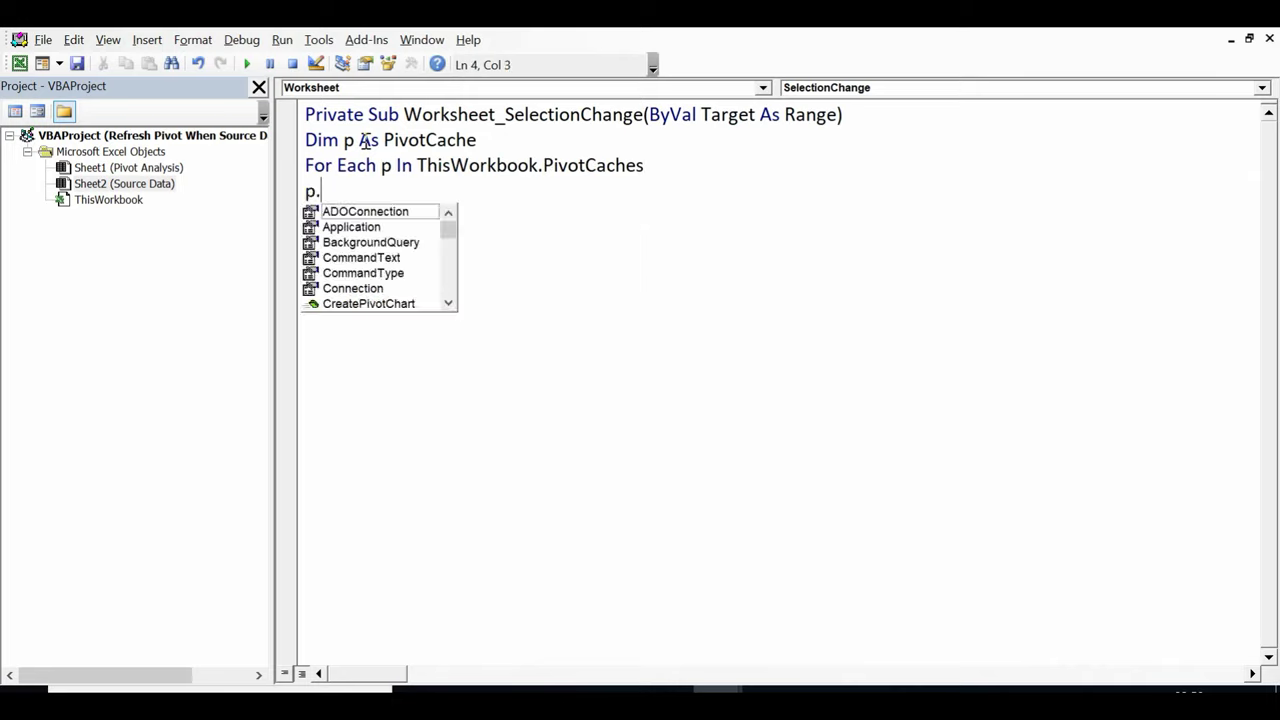
text(refresh)
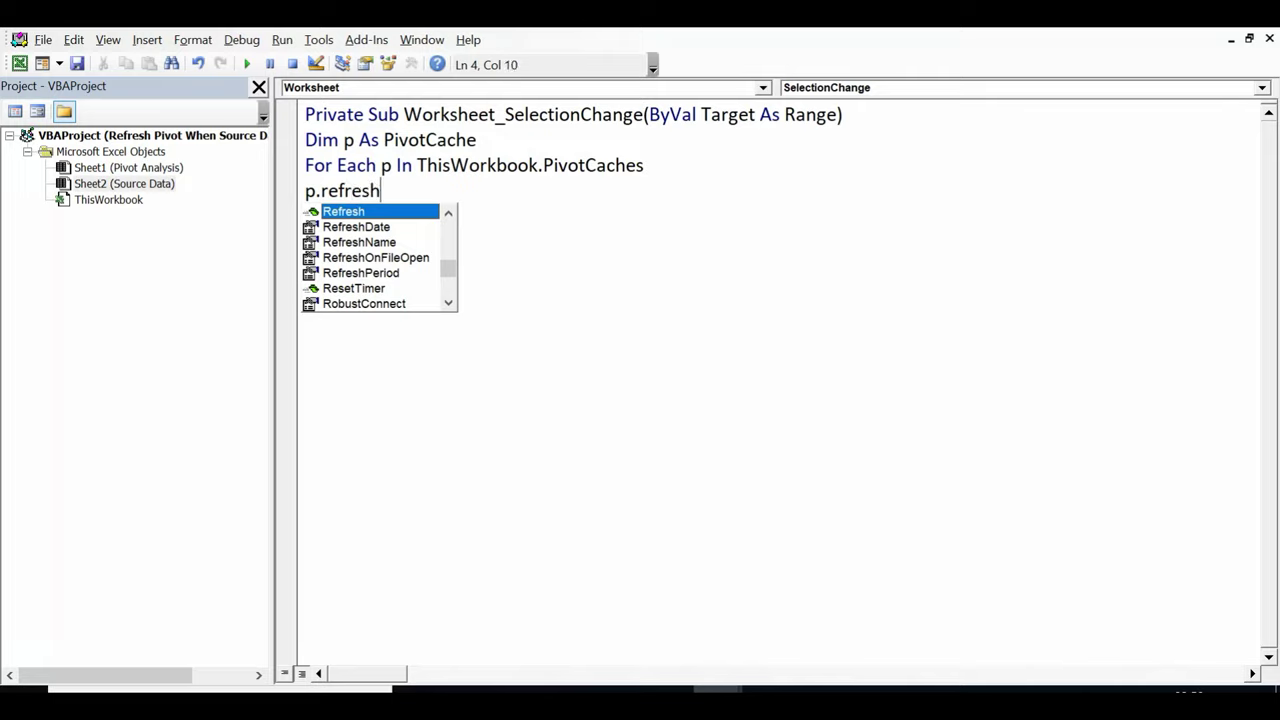
key(Return)
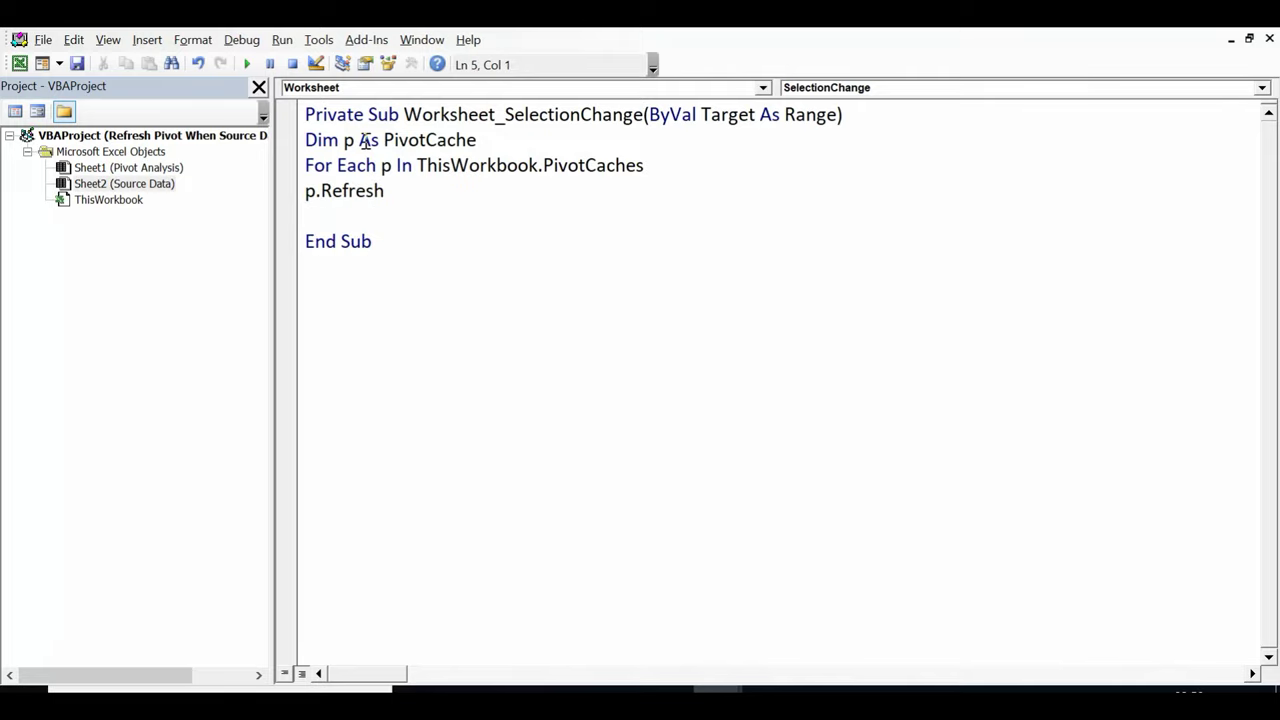
text(next p)
key(Return)
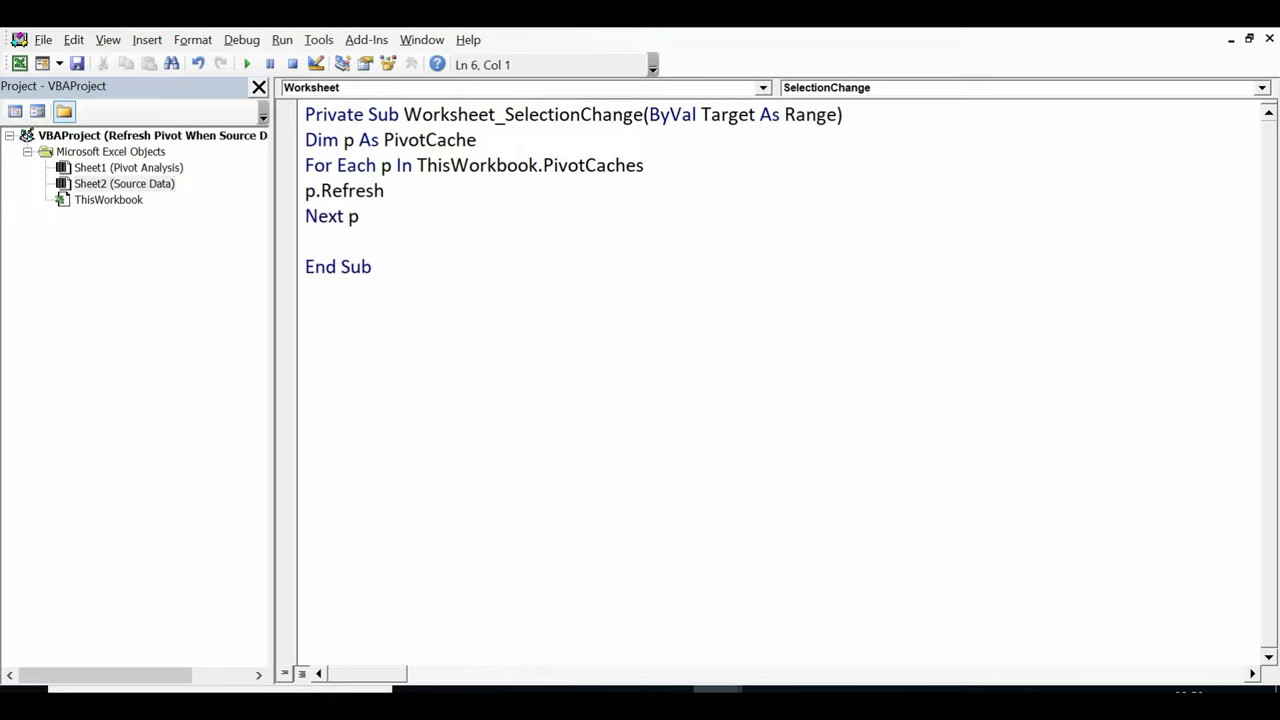
- Insert a blank line above the Dim declaration and check each line of the loop
click(305, 140)
key(Return)
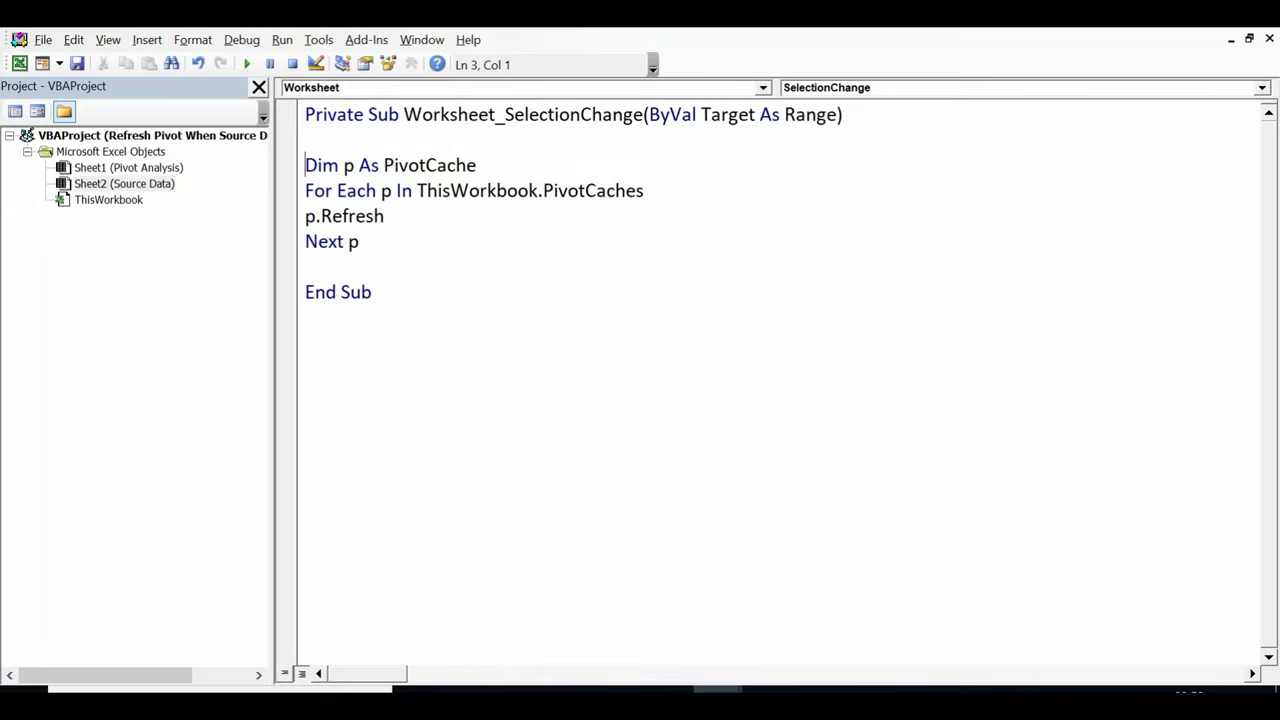
click(486, 170)
click(654, 190)
click(389, 217)
click(363, 241)
- Back in Excel, inspect Delhi's 111900 totals on Pivot Analysis, then return to Source Data
key(alt+F11)
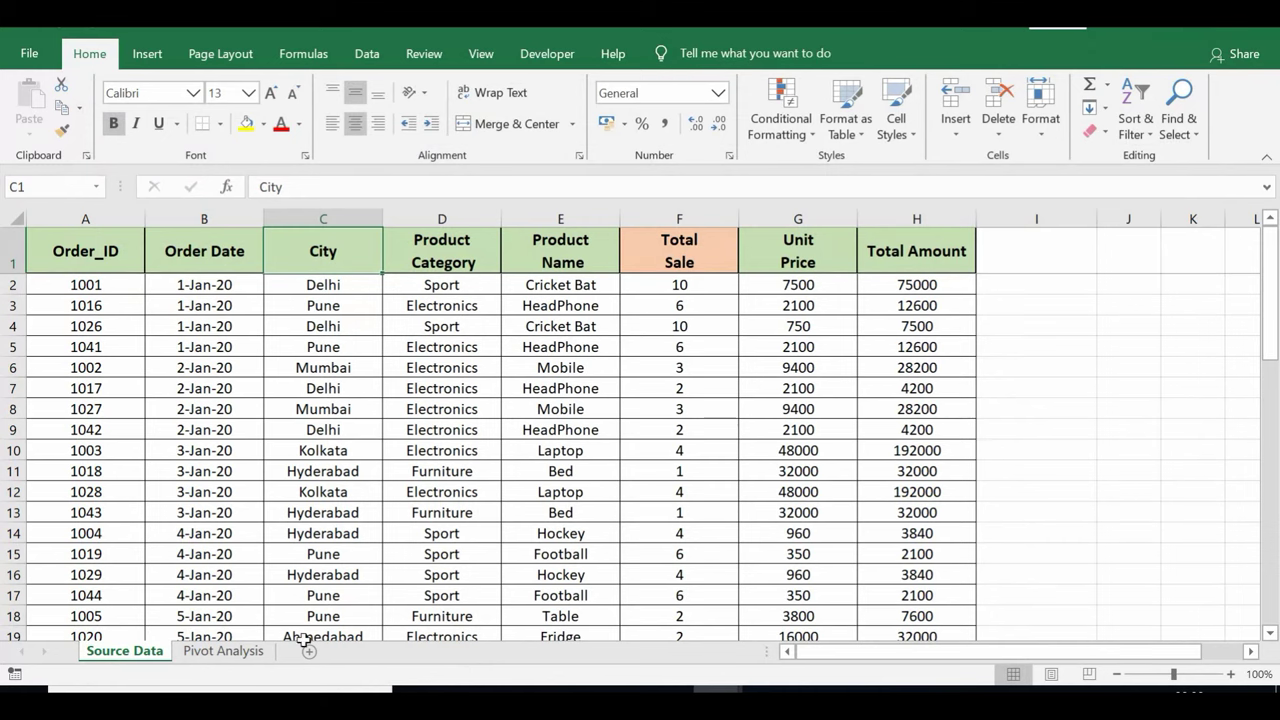
click(236, 656)
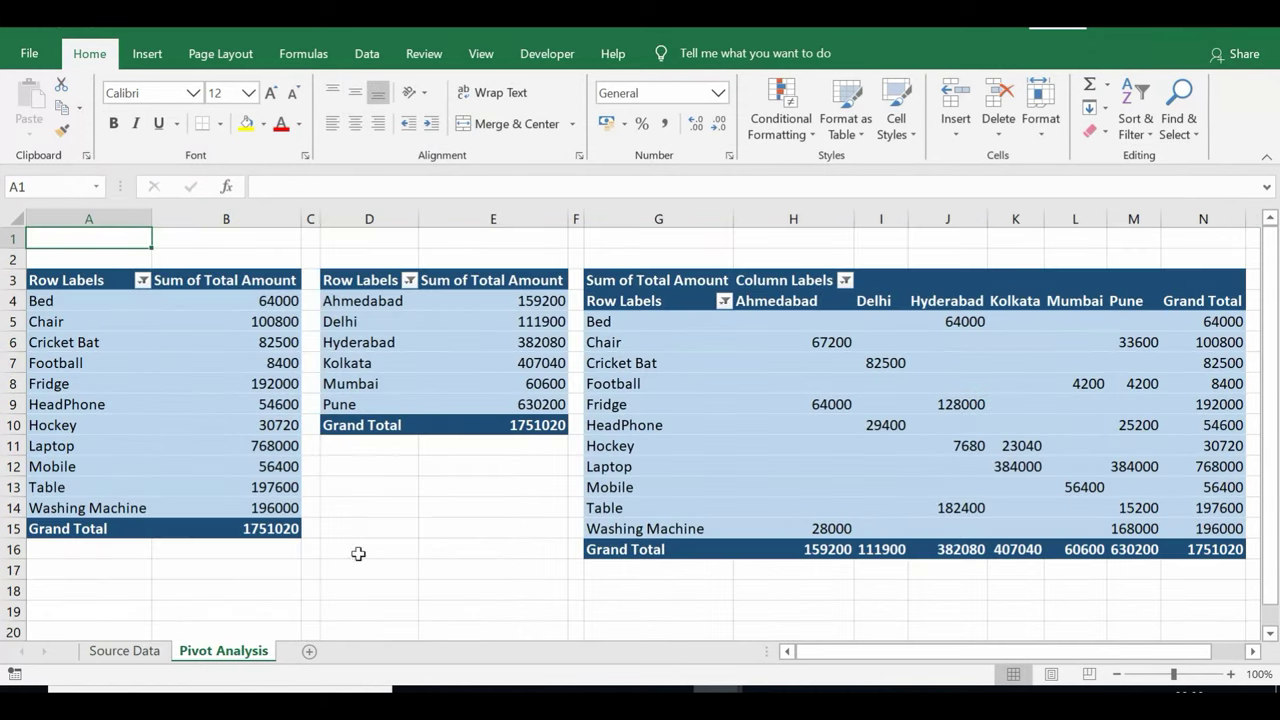
click(531, 321)
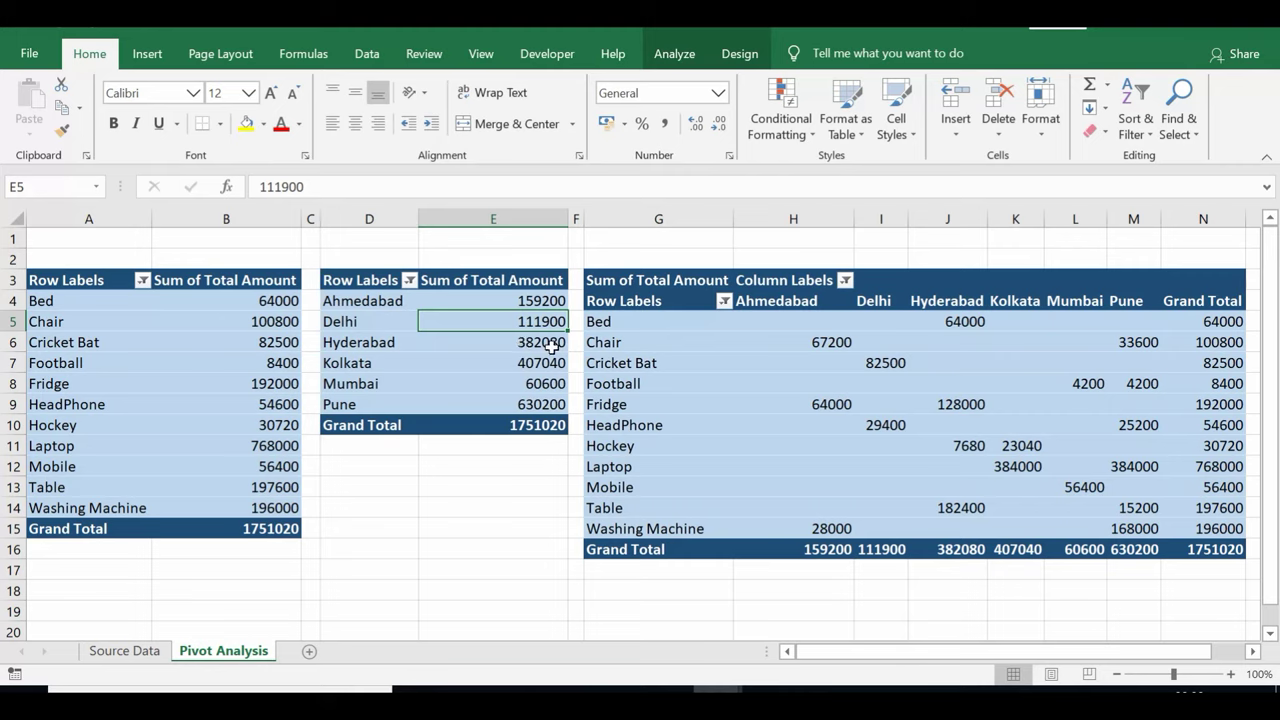
click(880, 211)
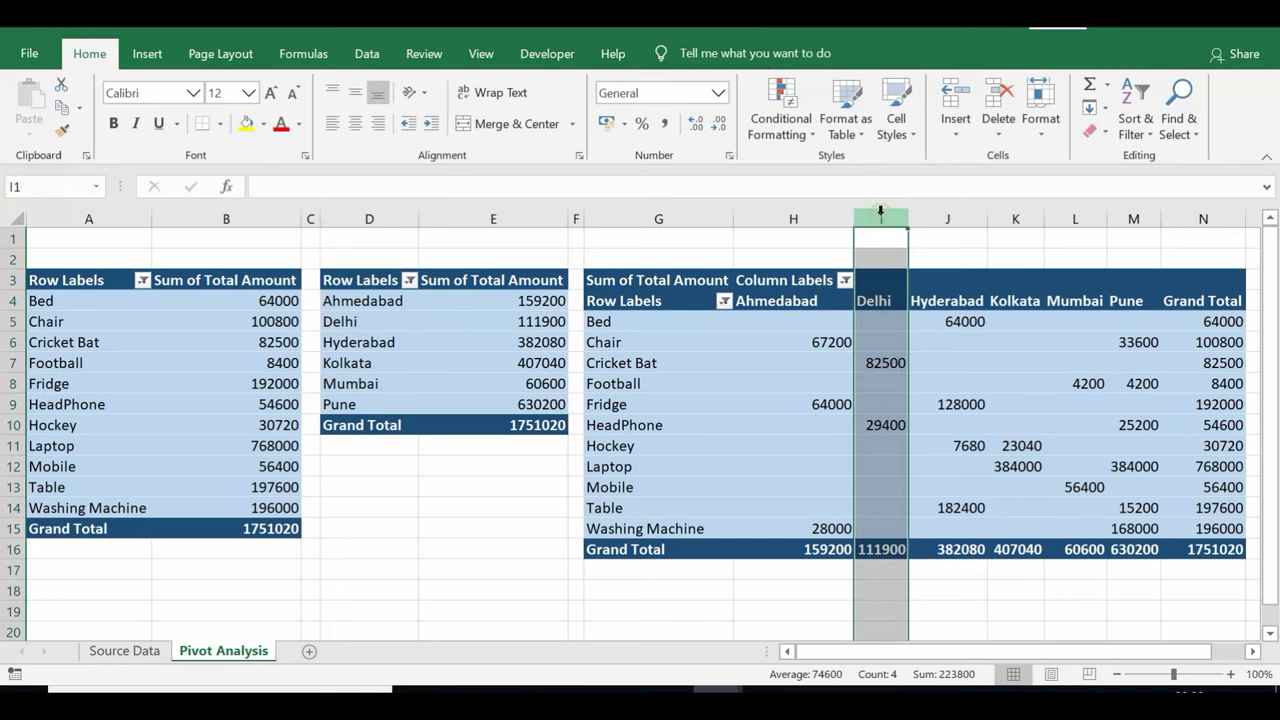
click(887, 549)
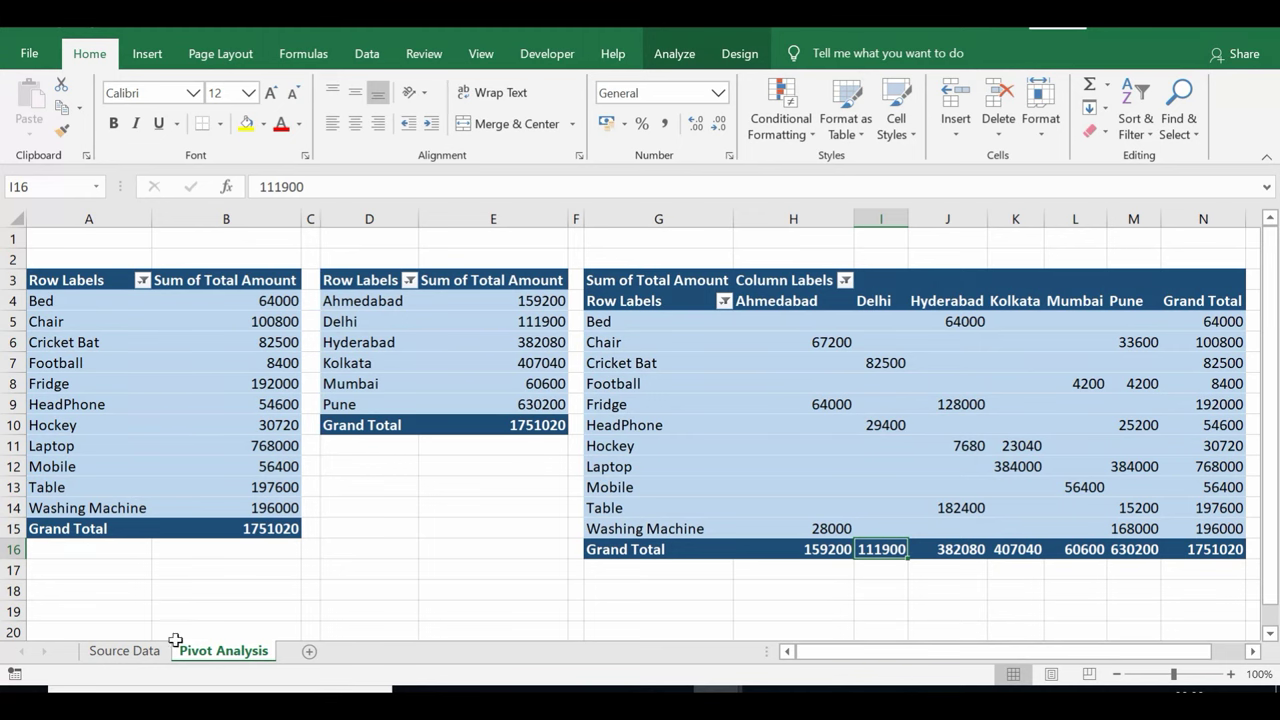
click(124, 651)
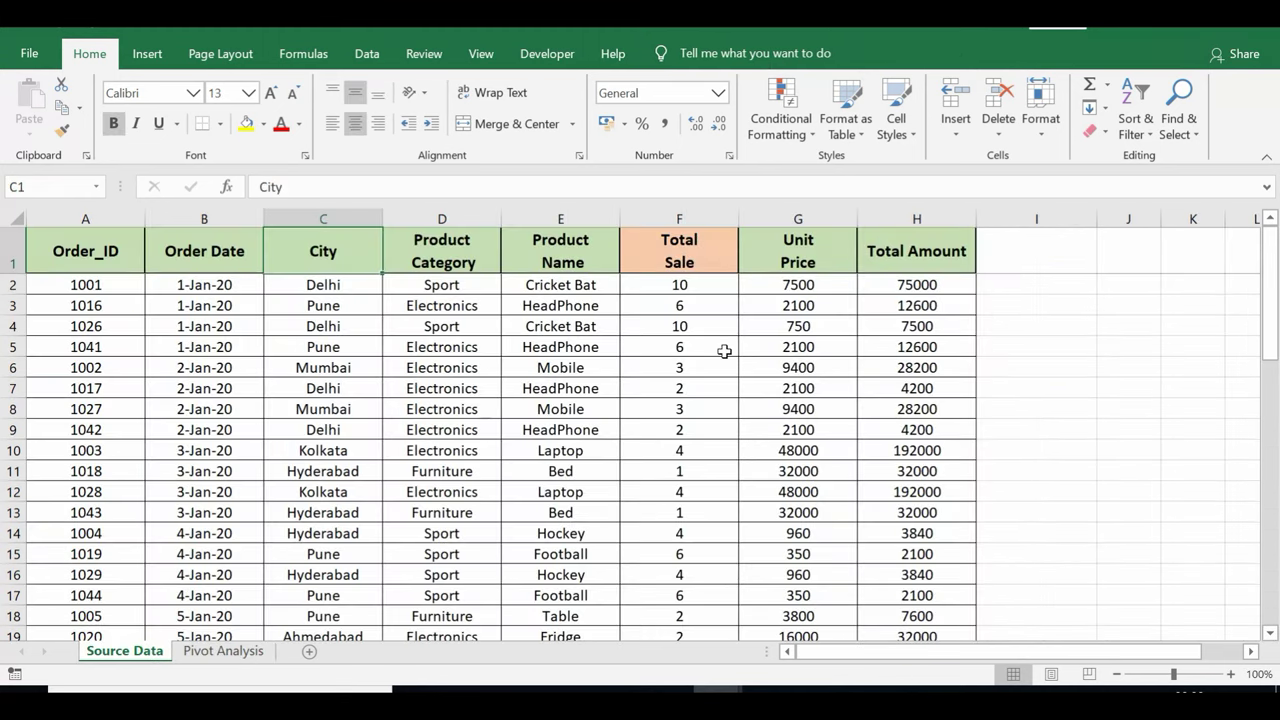
- Enter 750 as order 1001's Unit Price in cell G2
click(801, 290)
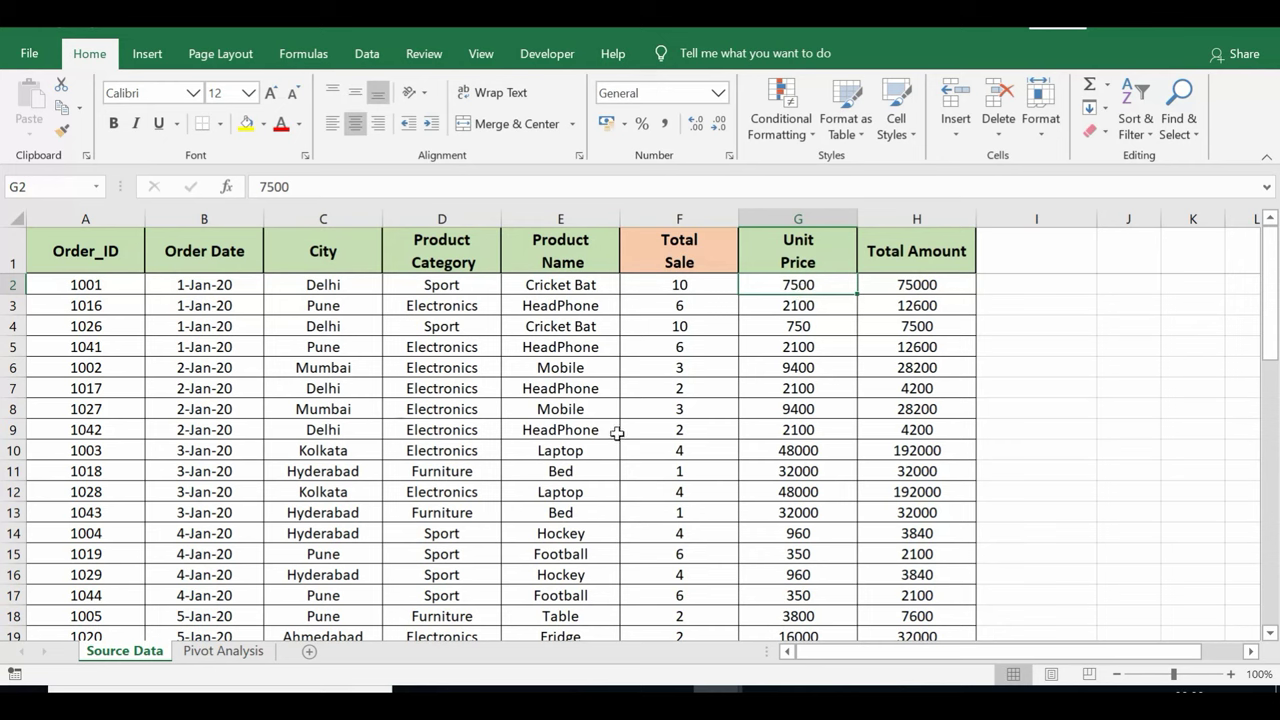
text(750)
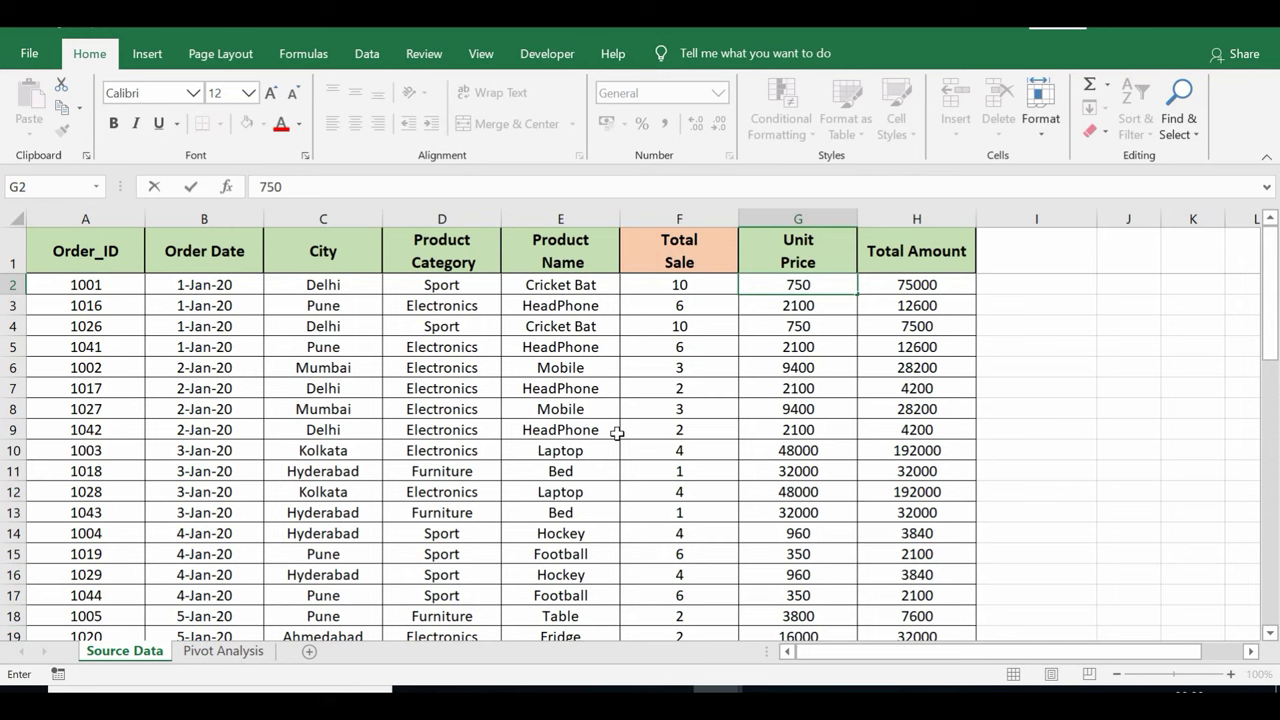
key(Return)
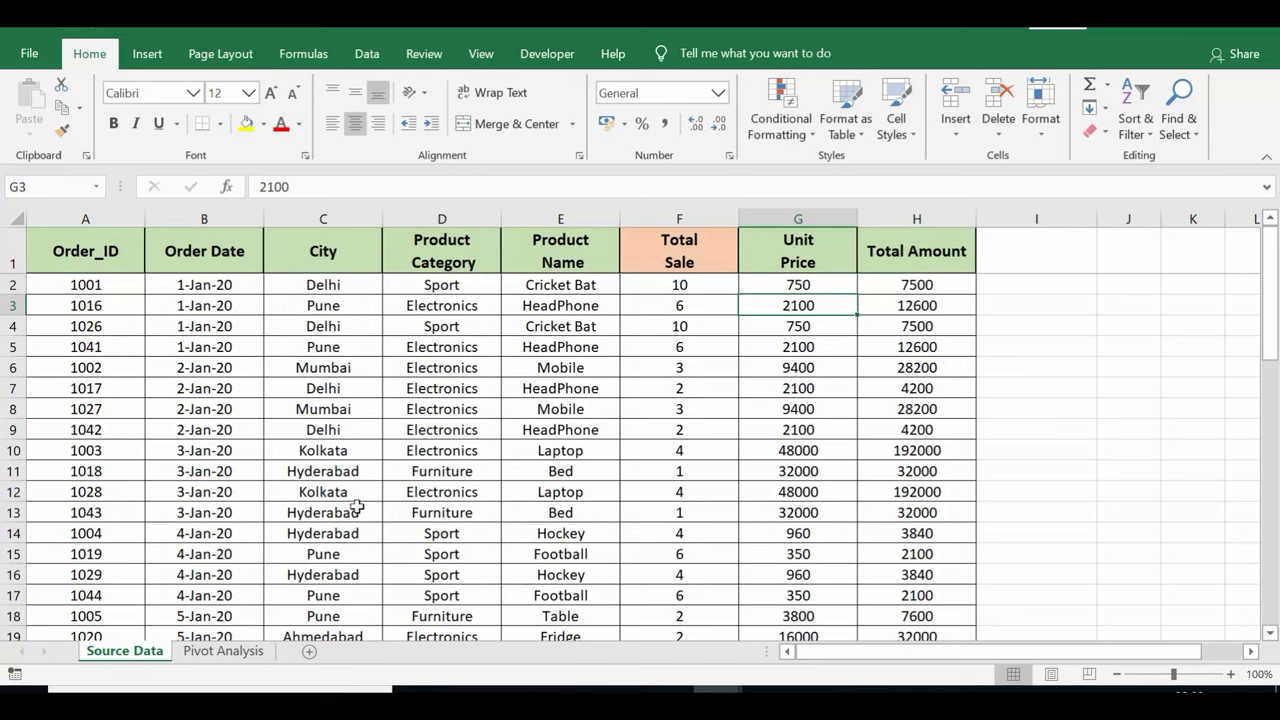
- On Pivot Analysis, check Delhi's refreshed 44400 total in cells E5 and I16
click(224, 652)
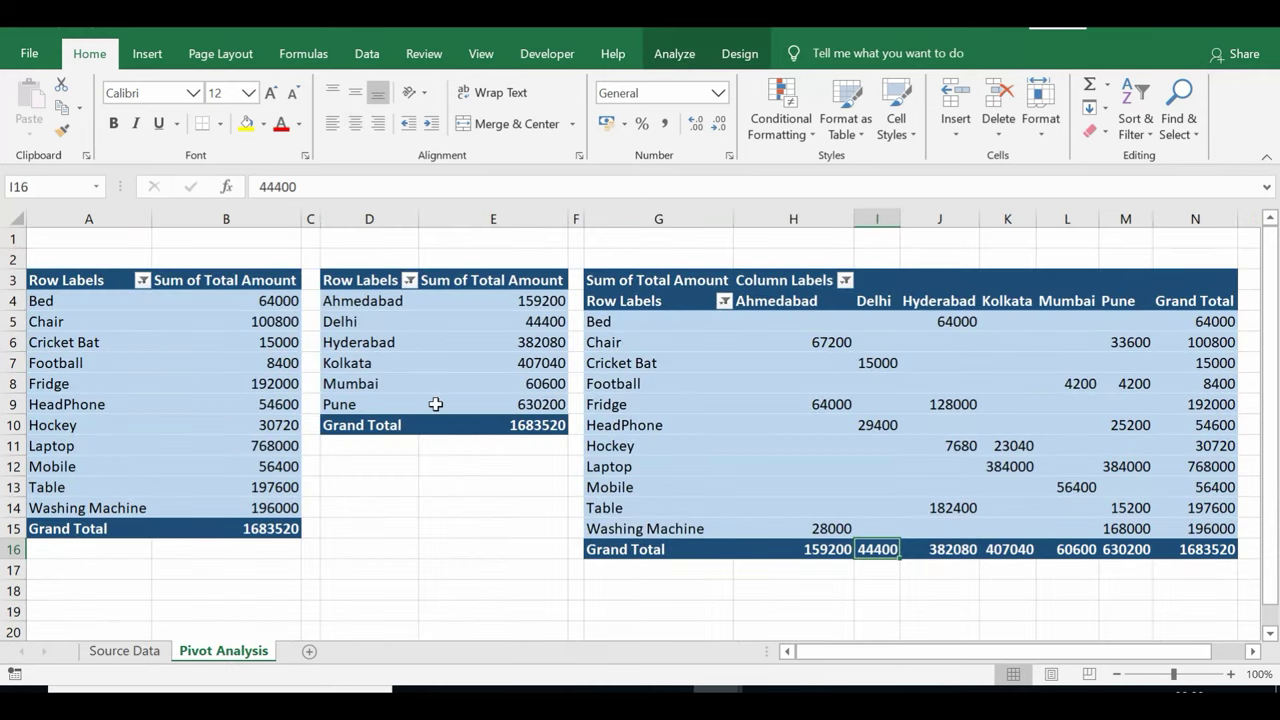
click(536, 319)
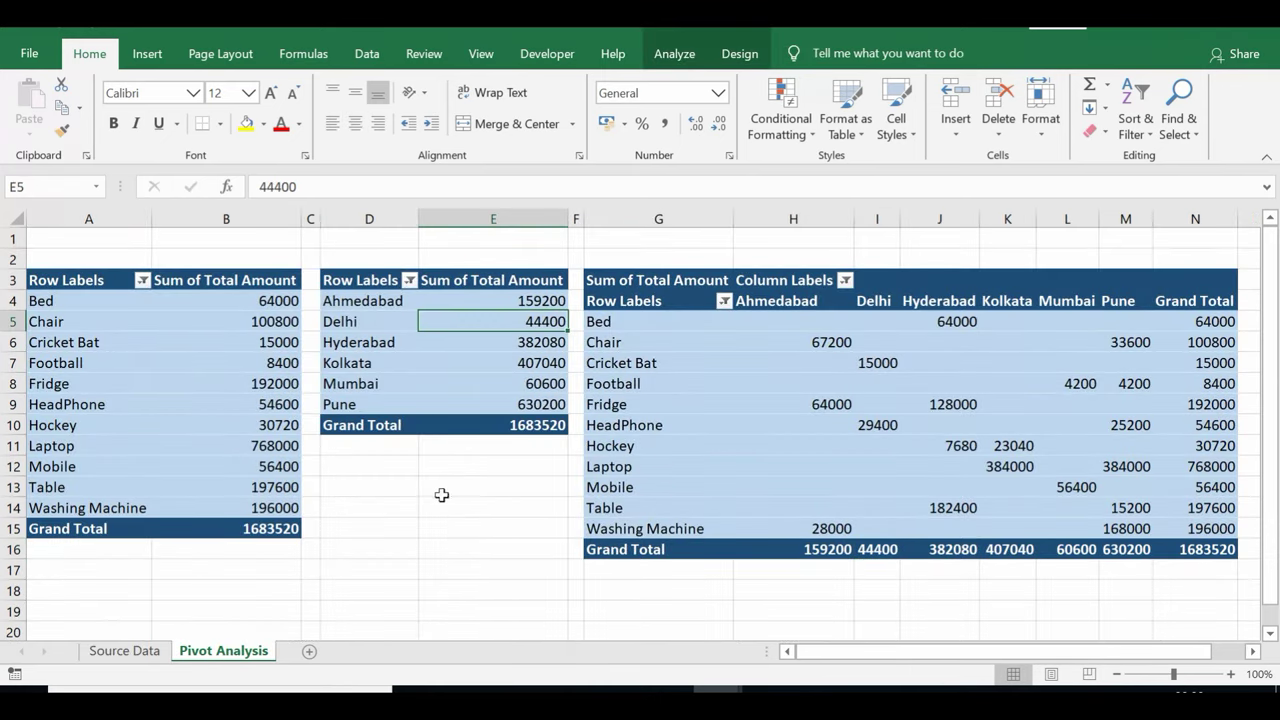
click(886, 549)
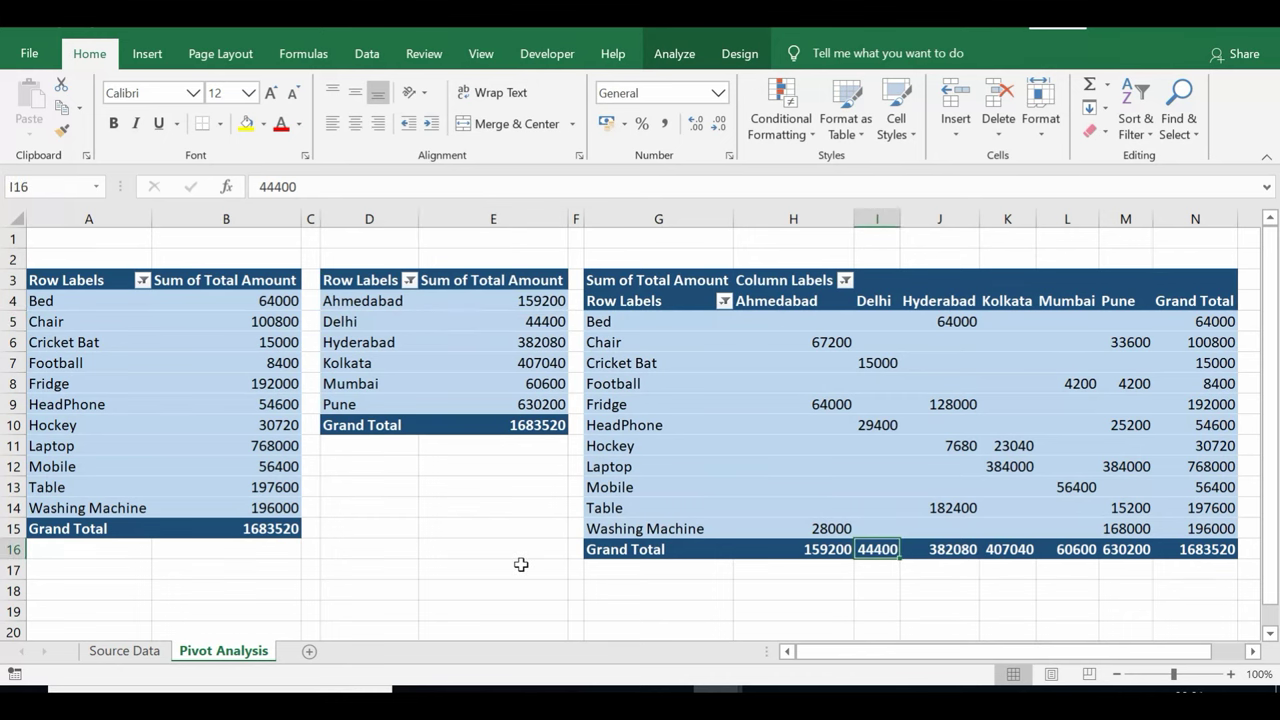
- On Source Data, type 750000 into order 1001's Unit Price cell G2
click(145, 655)
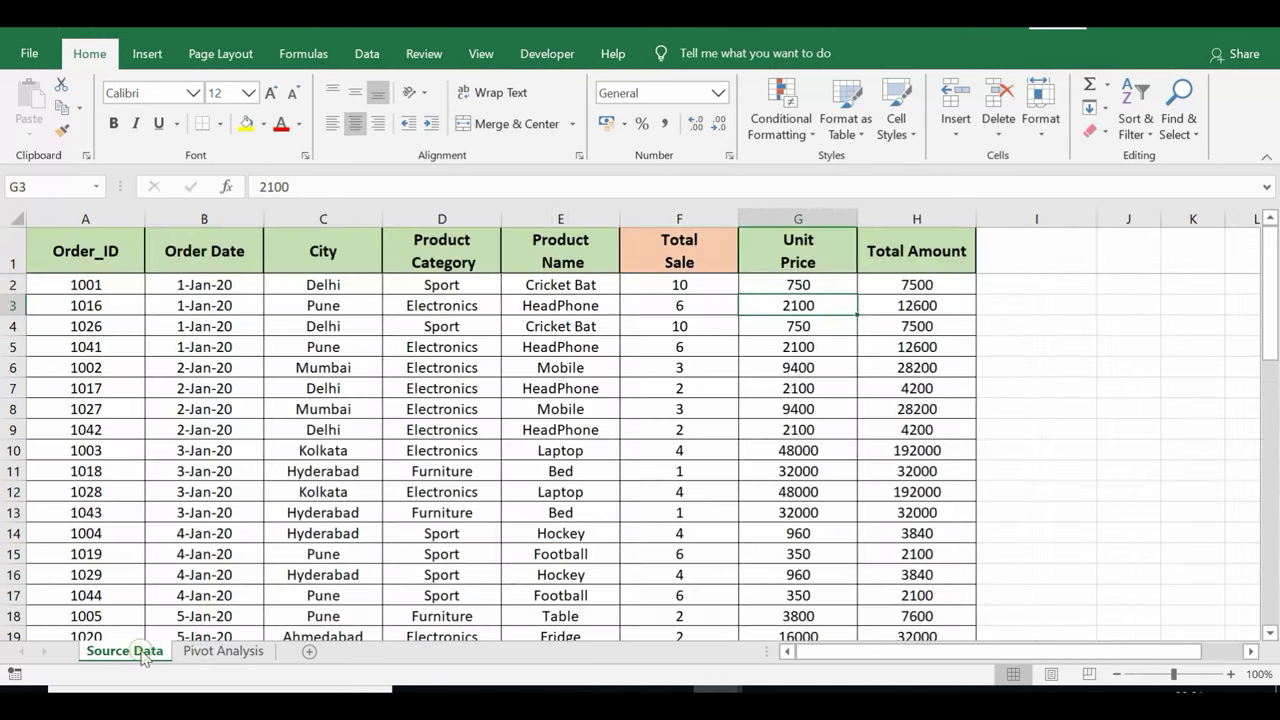
click(800, 286)
text(7)
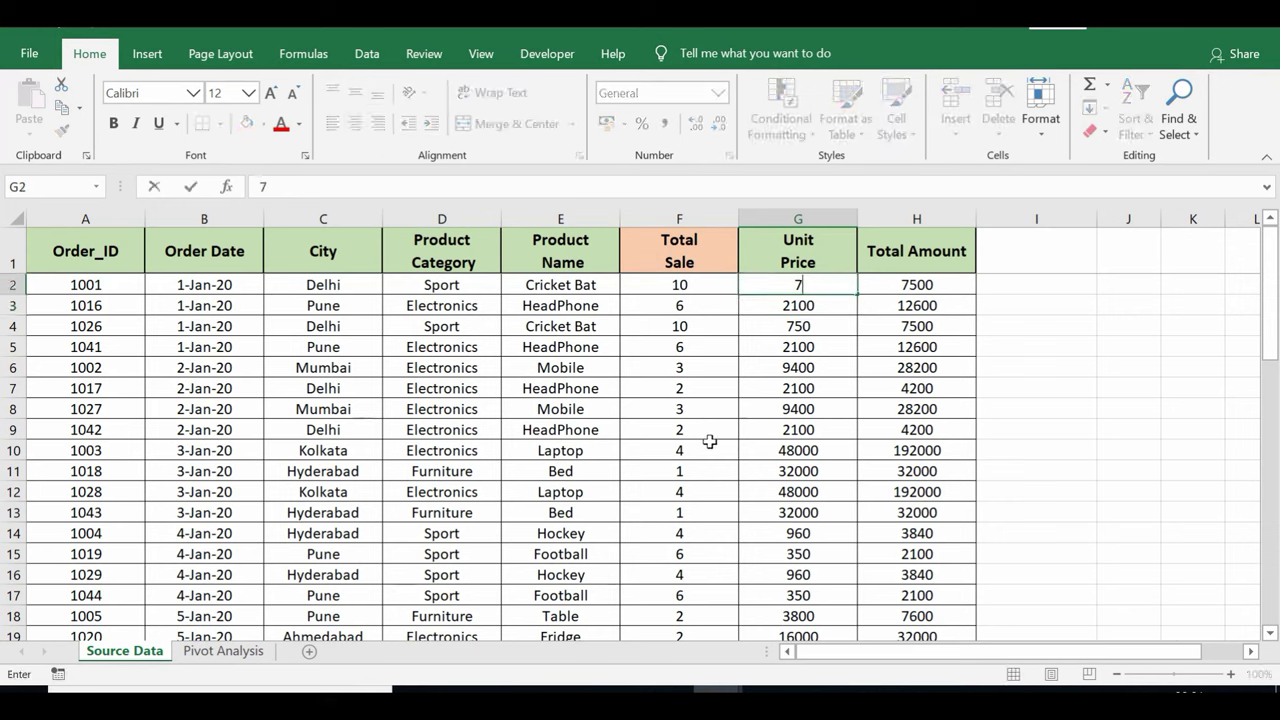
text(50000)
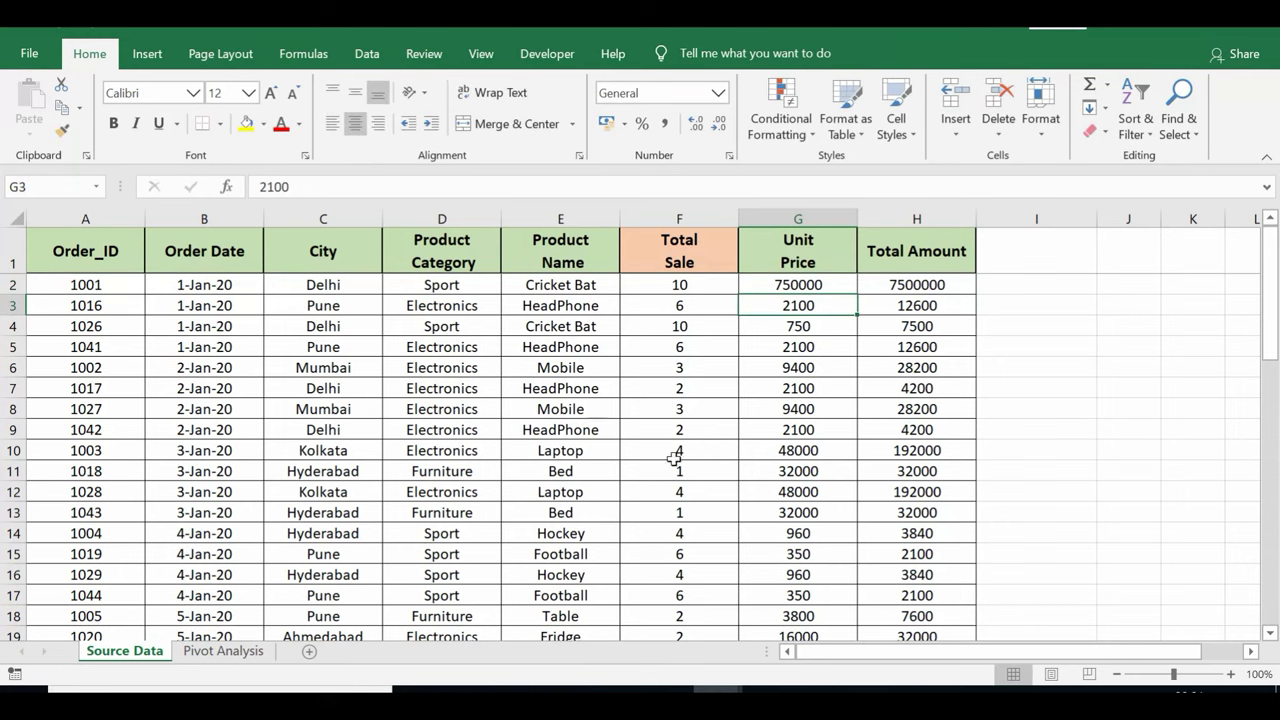
- On Pivot Analysis, verify Delhi now totals 7536900 in E5 and I16, then select empty cells
click(236, 652)
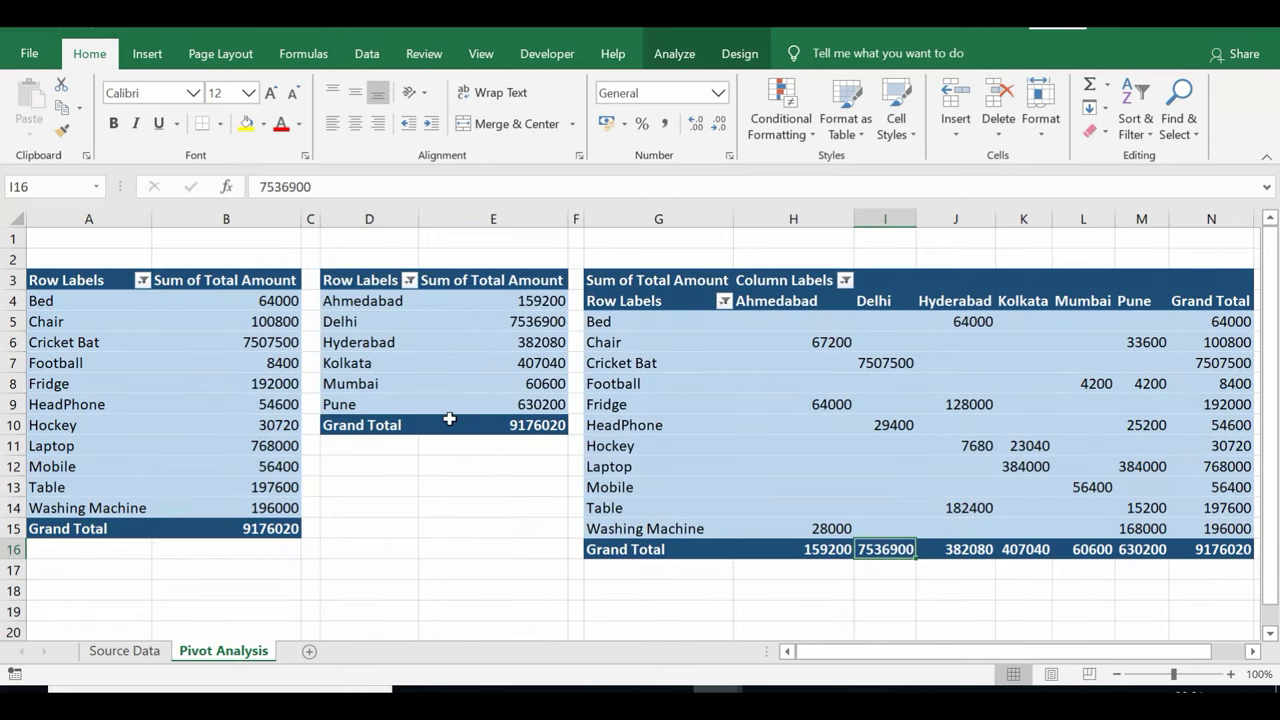
click(533, 320)
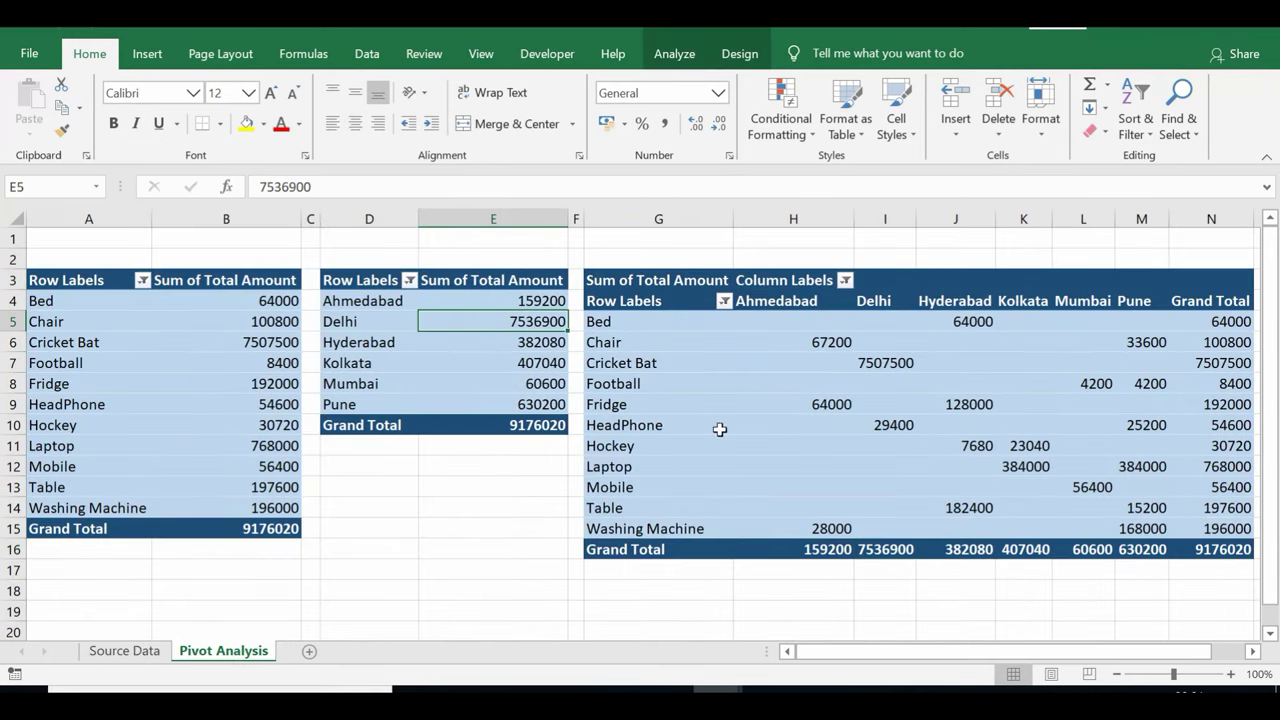
click(885, 549)
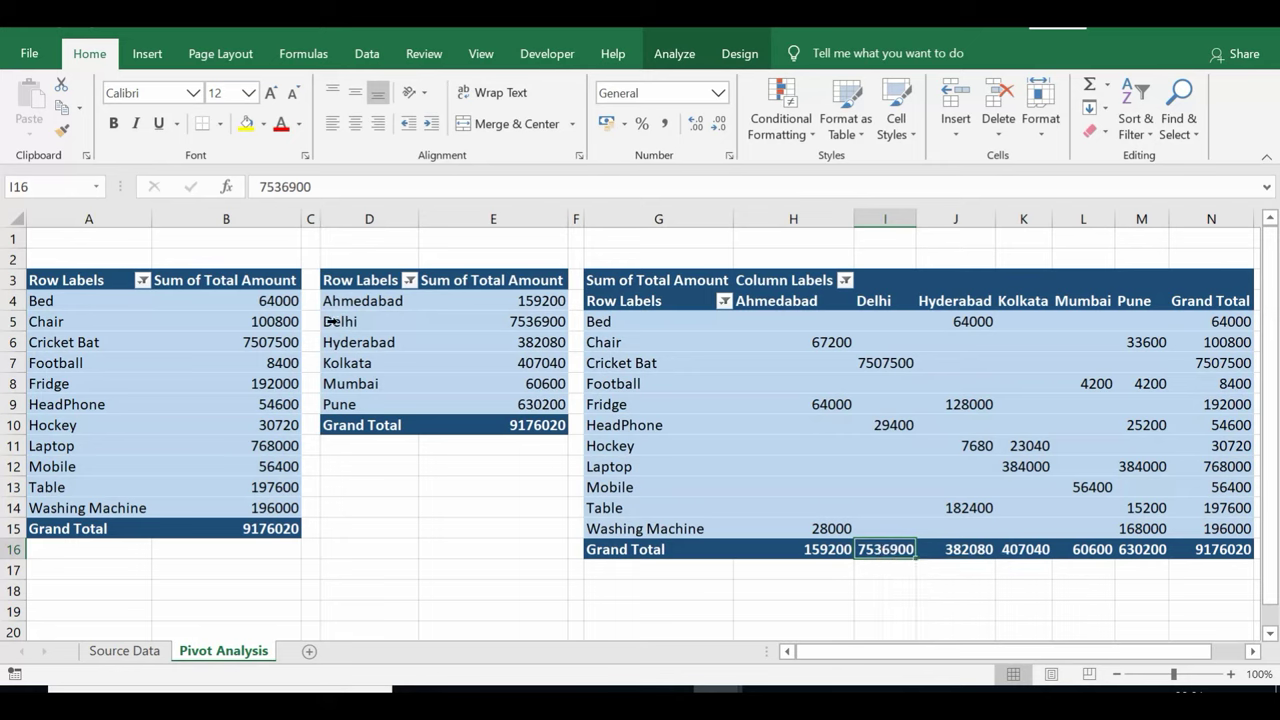
click(431, 547)
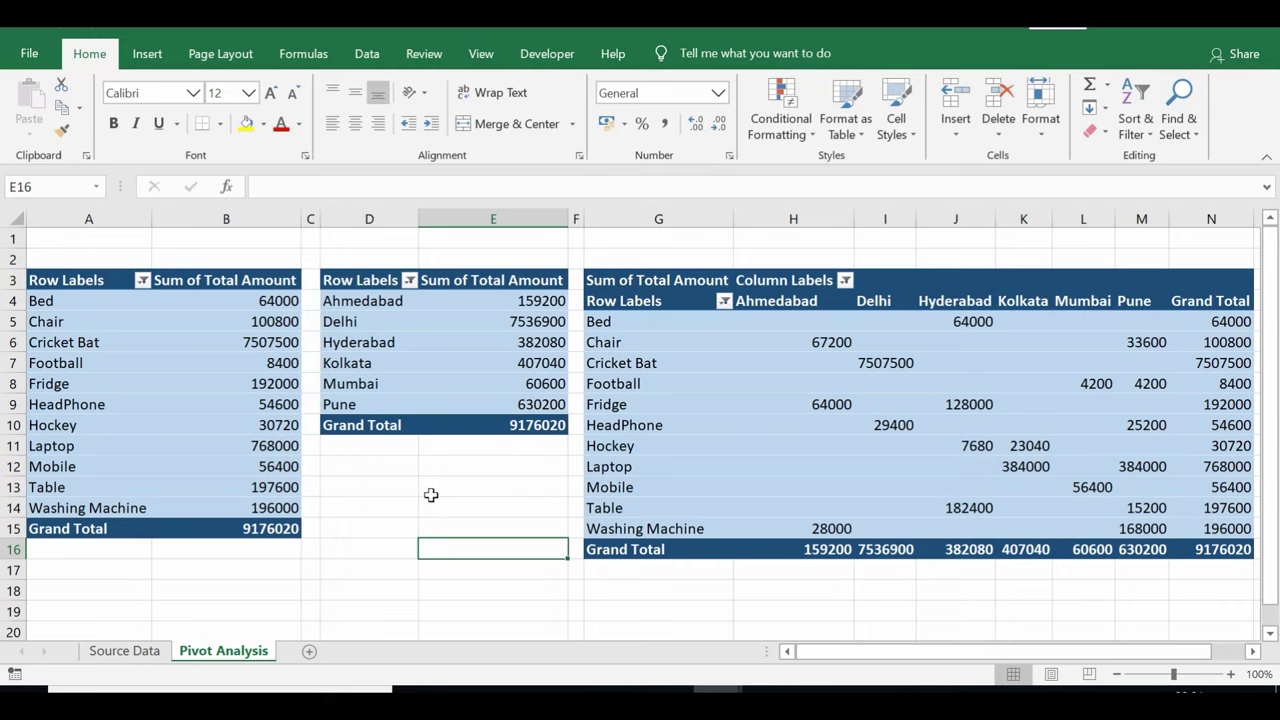
click(359, 507)
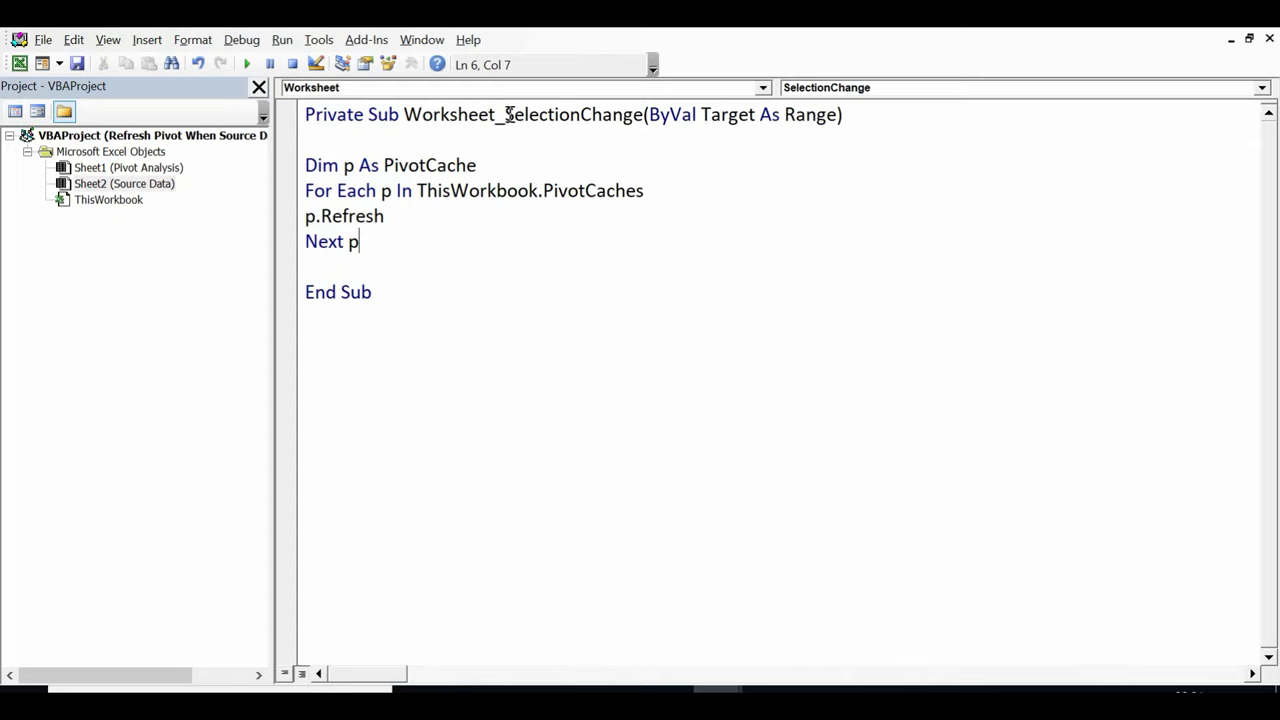
drag(504, 114, 643, 118)
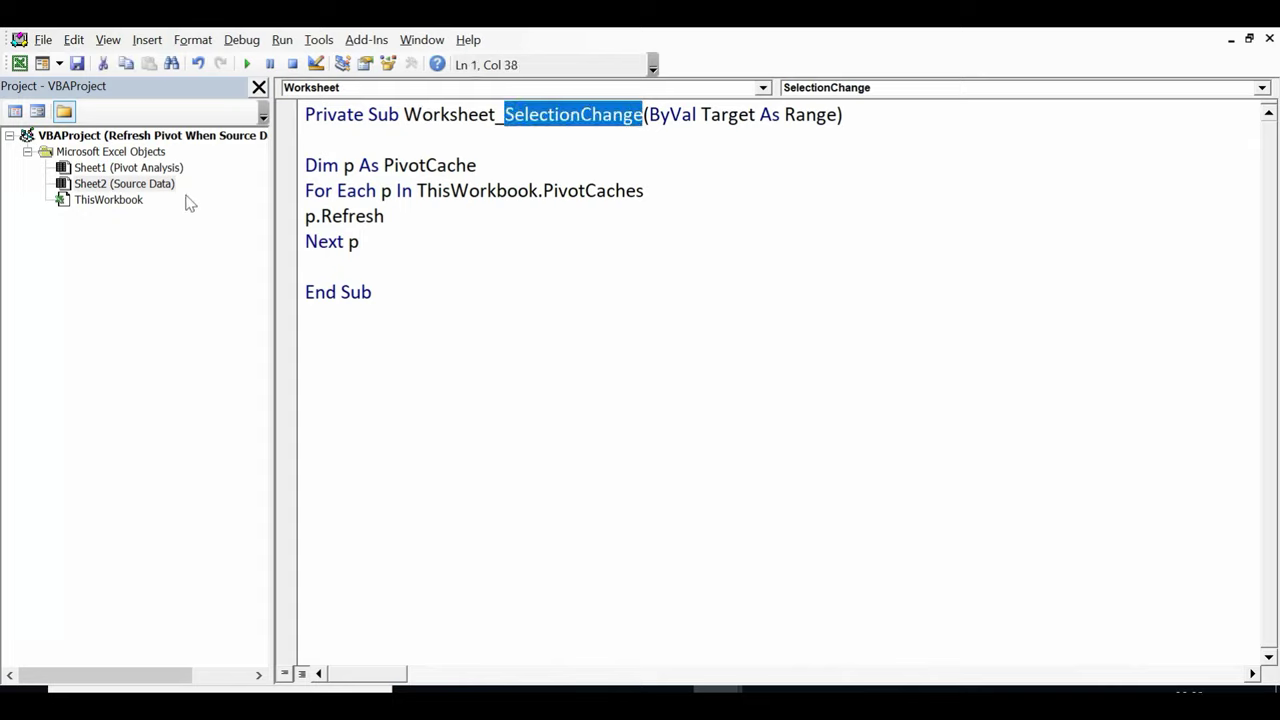
click(374, 241)
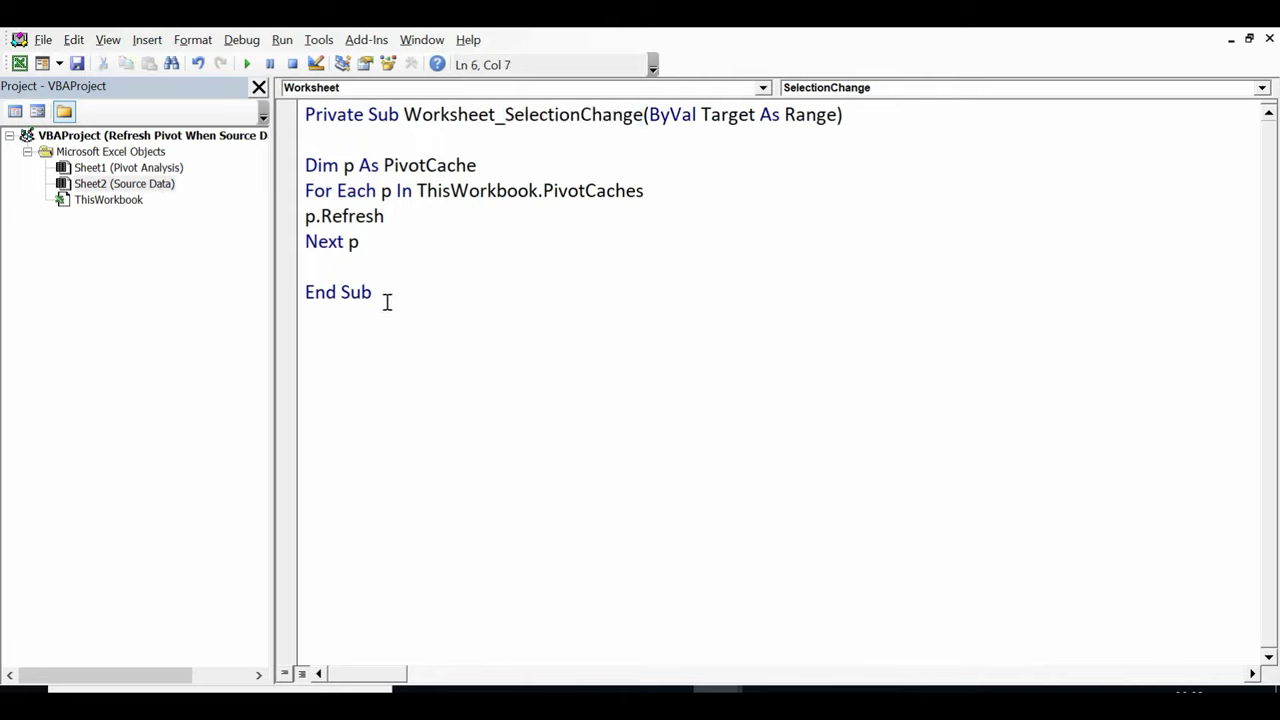
click(387, 300)
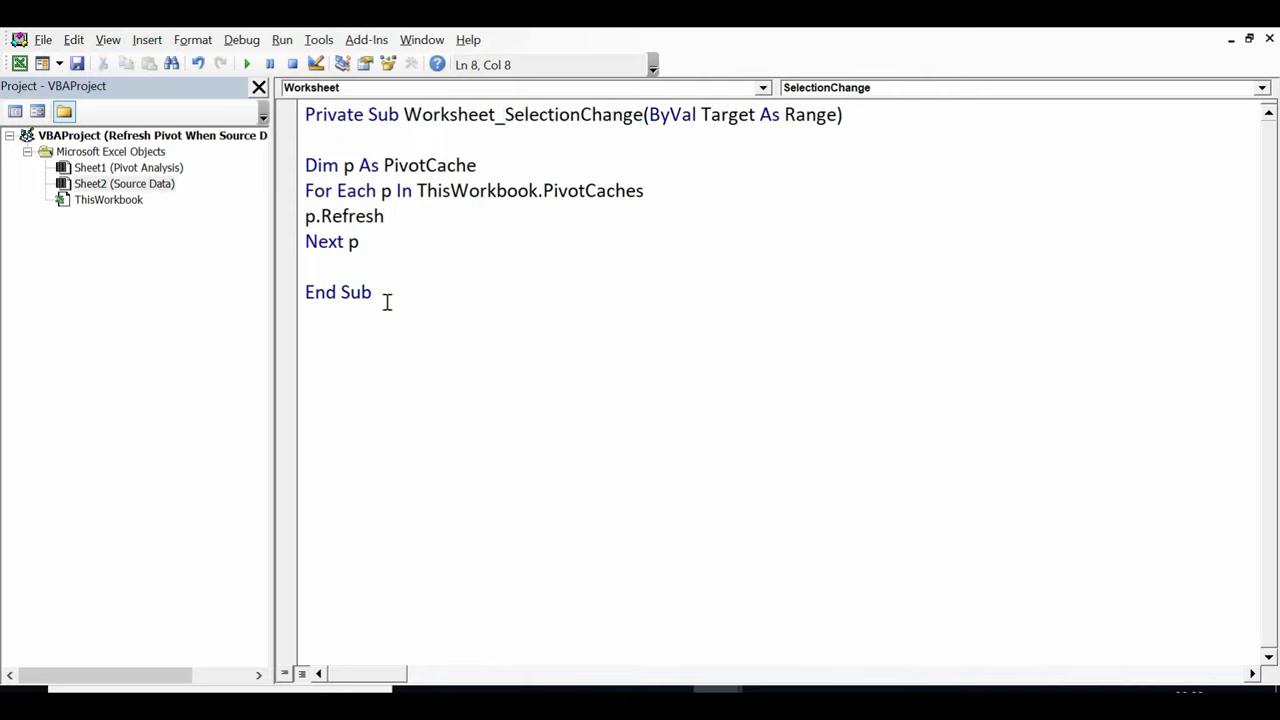